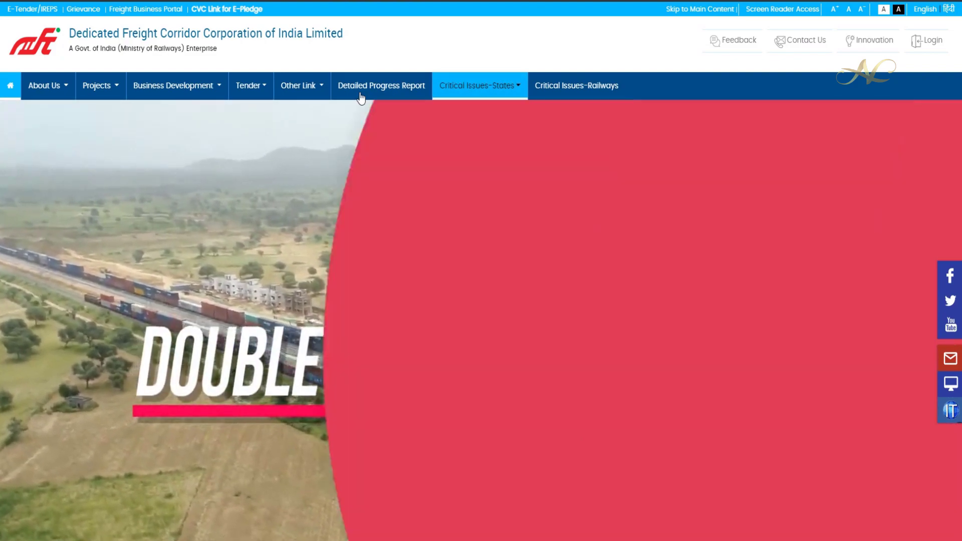
Open the careers employment notices and view the Advt. No. 04/2021 direct recruitment advertisement.
mouse_move(302, 96)
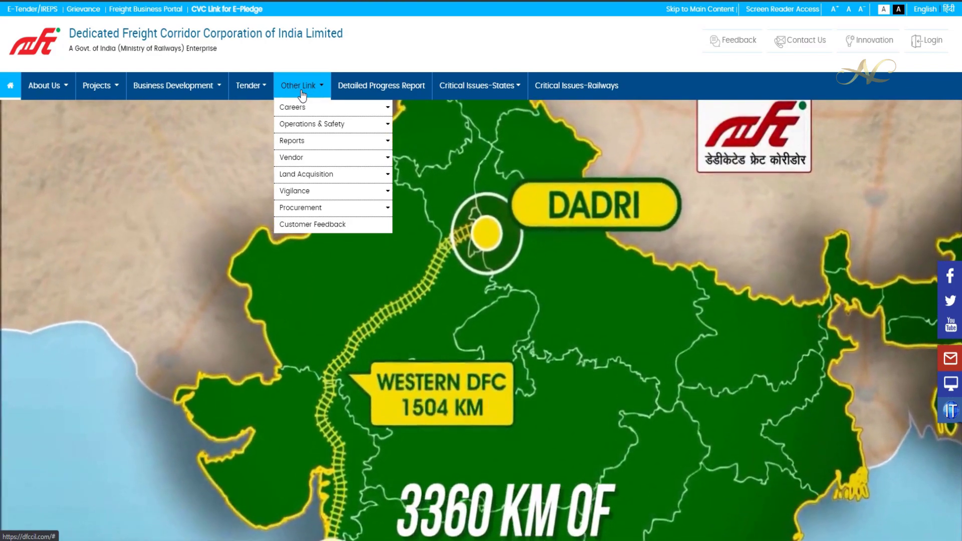
mouse_move(295, 113)
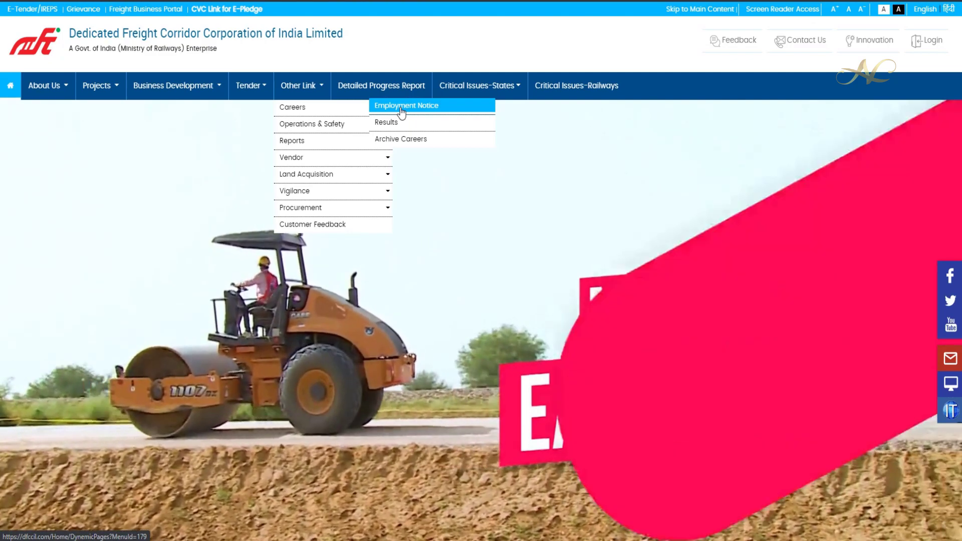
left_click(401, 109)
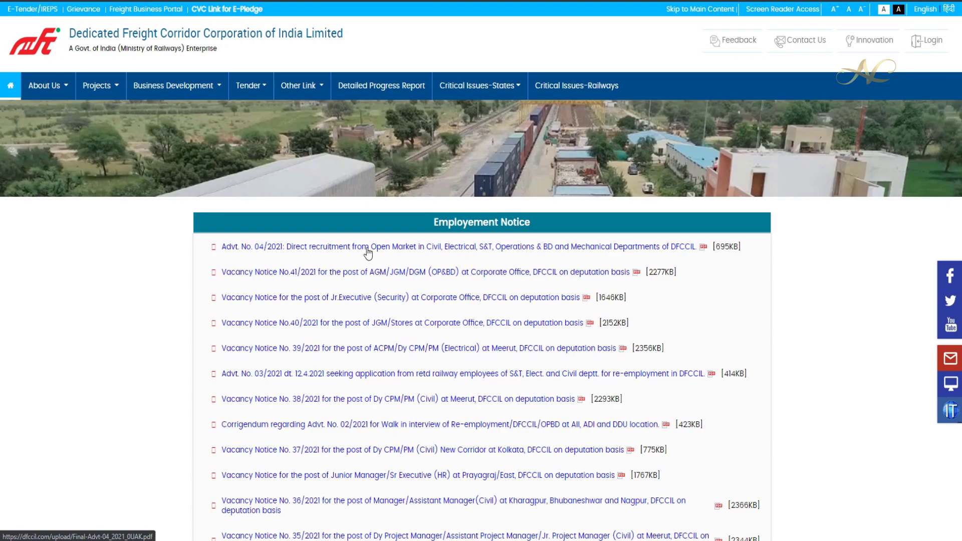
left_click(426, 249)
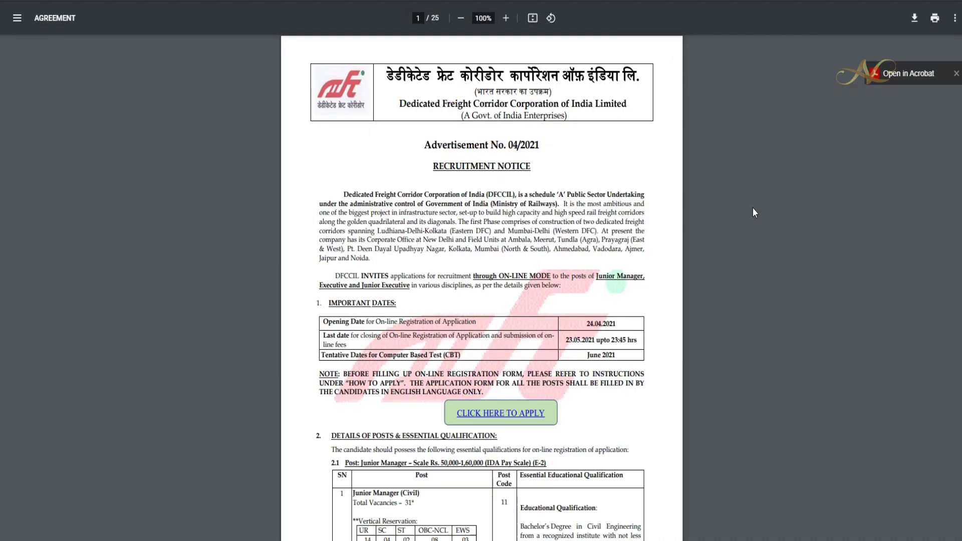
Follow the advertisement's online application link and review the instructions to candidates.
scroll(590, 183, "down", 3)
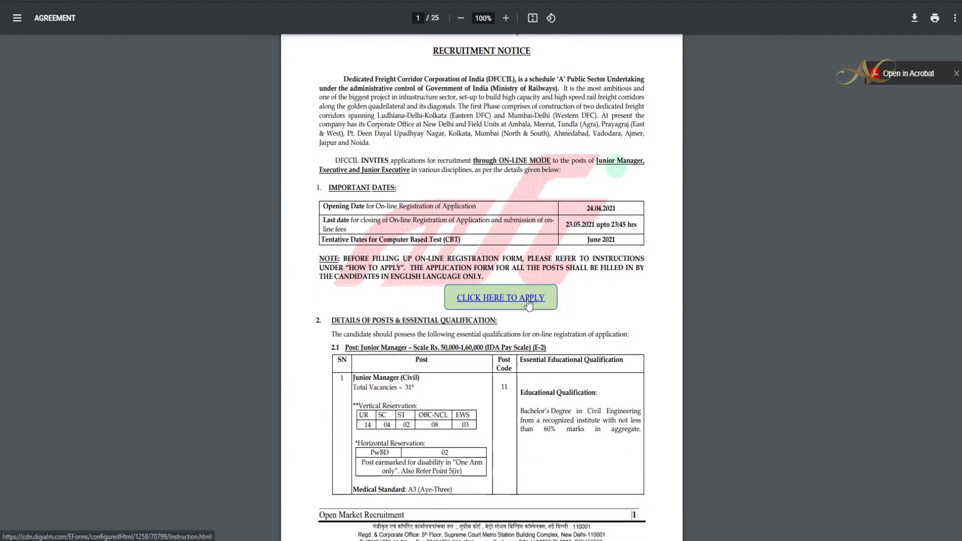
left_click(511, 301)
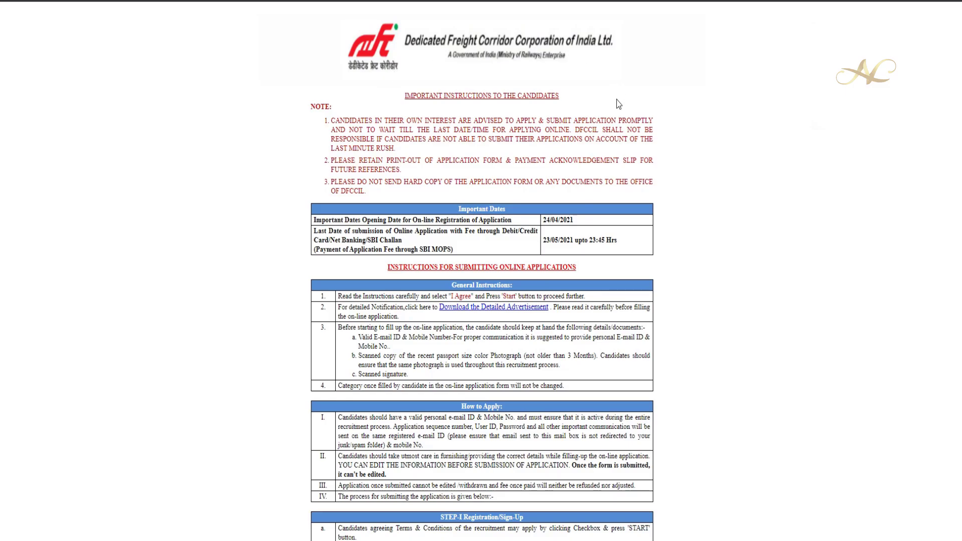
scroll(566, 118, "down", 9)
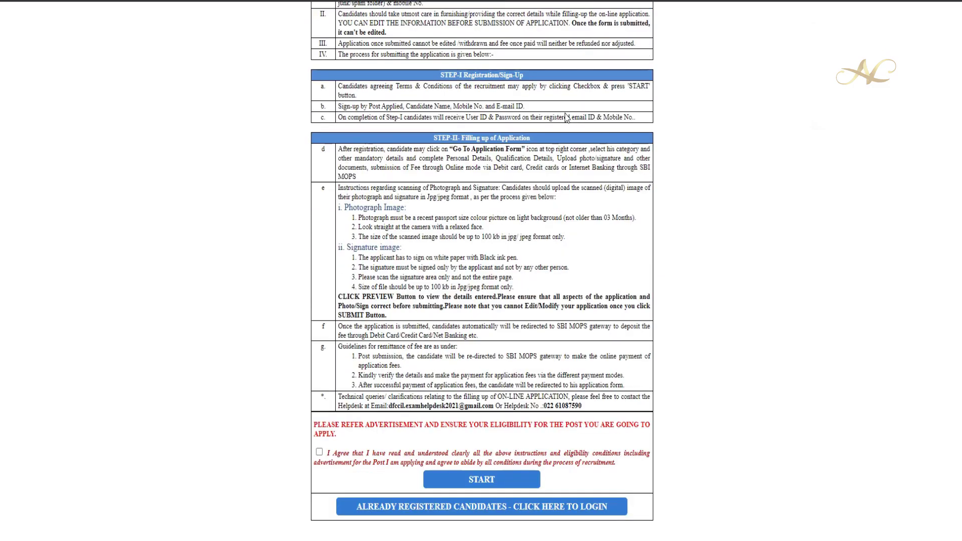
scroll(526, 186, "up", 9)
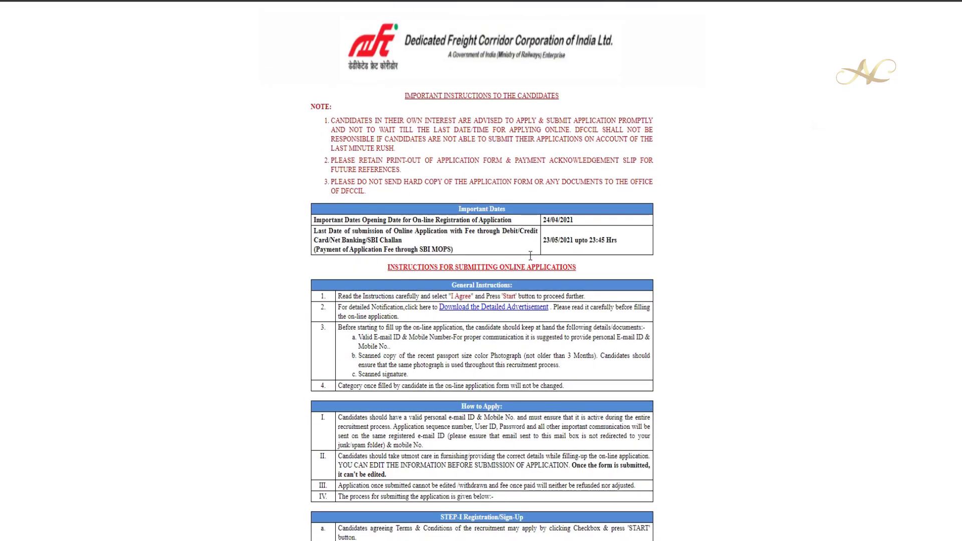
Agree to the instructions and eligibility conditions, start a new registration, and dismiss the introductory note.
scroll(530, 256, "down", 9)
left_click(319, 453)
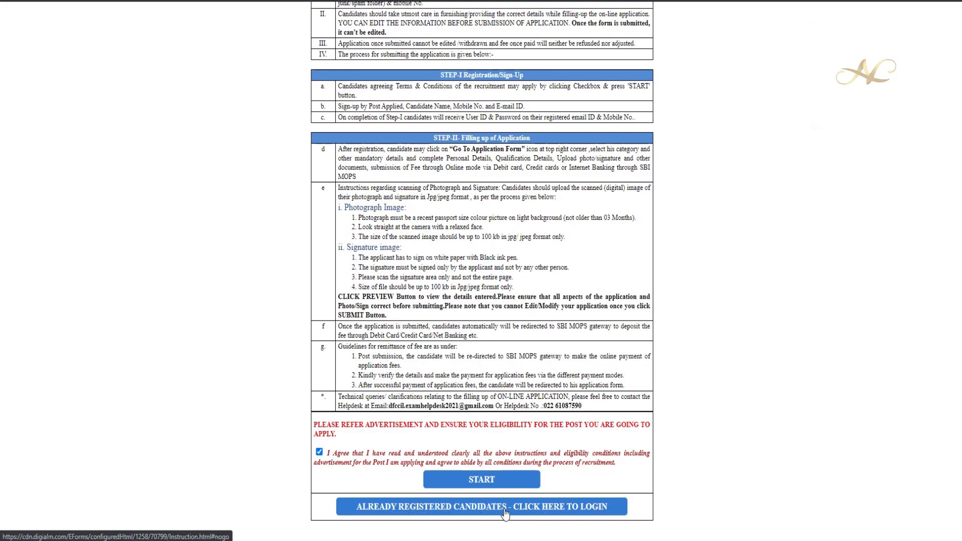
left_click(494, 483)
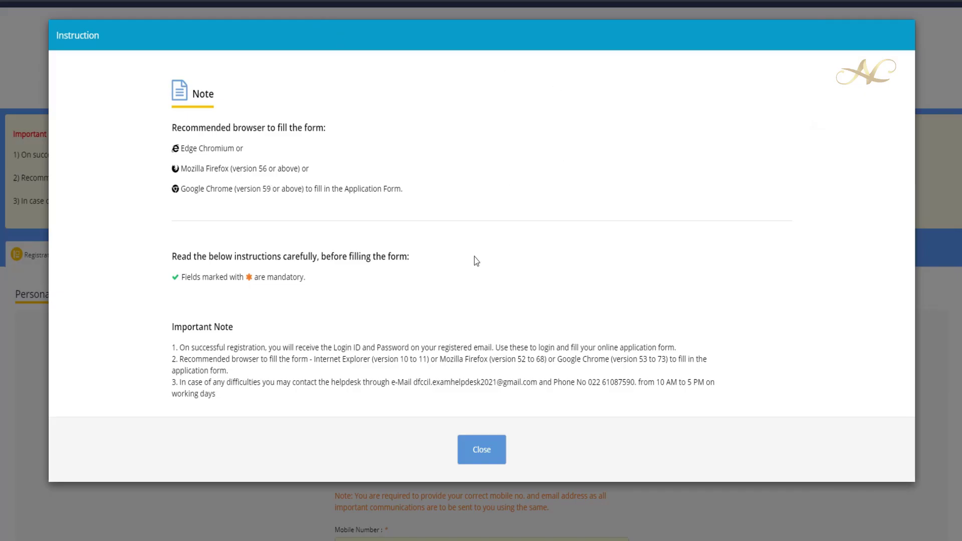
left_click(489, 456)
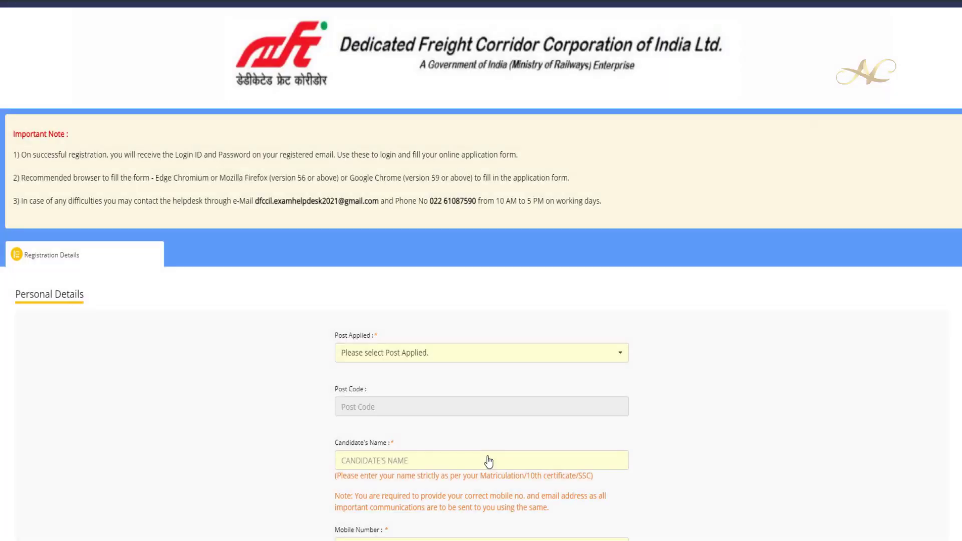
Set the post applied for to Executive (Electrical) in the registration details.
scroll(152, 279, "down", 1)
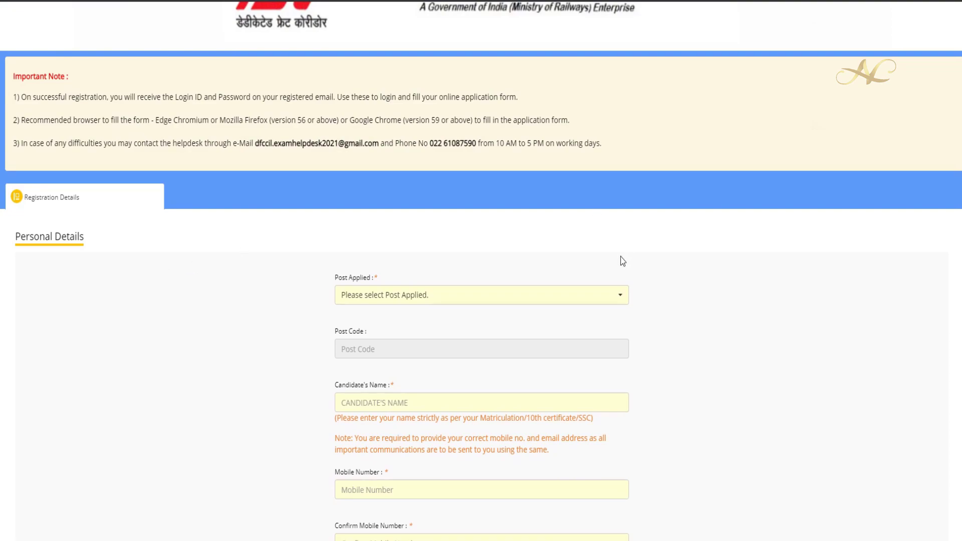
left_click(449, 305)
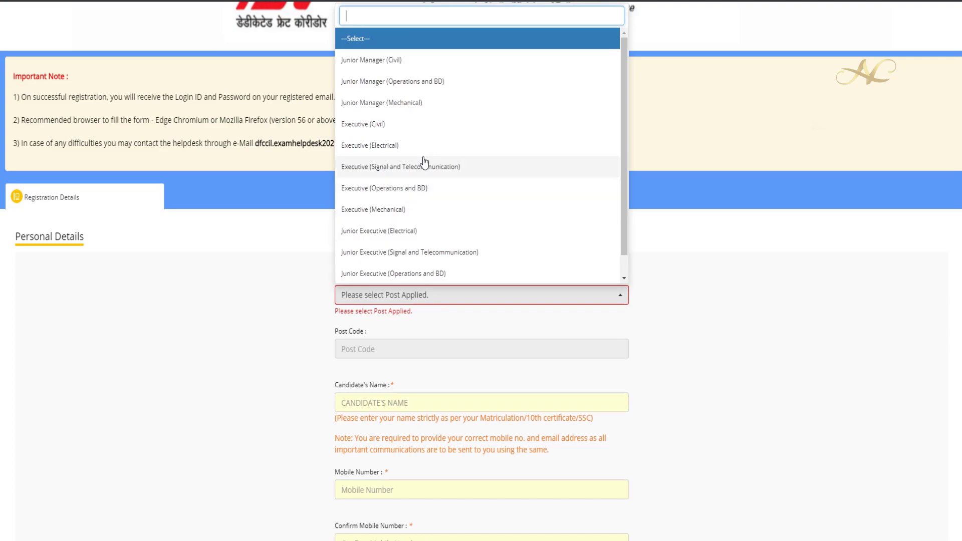
scroll(421, 165, "down", 1)
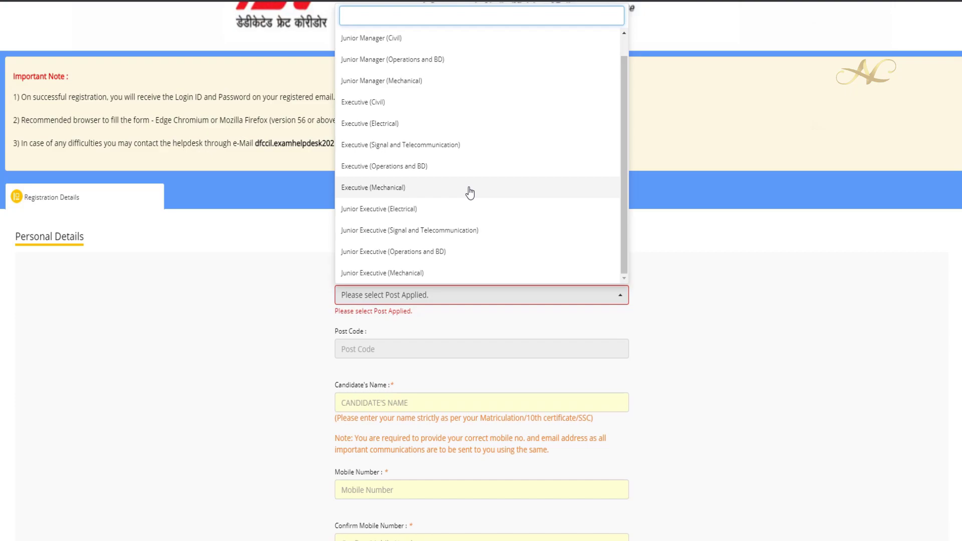
left_click(451, 124)
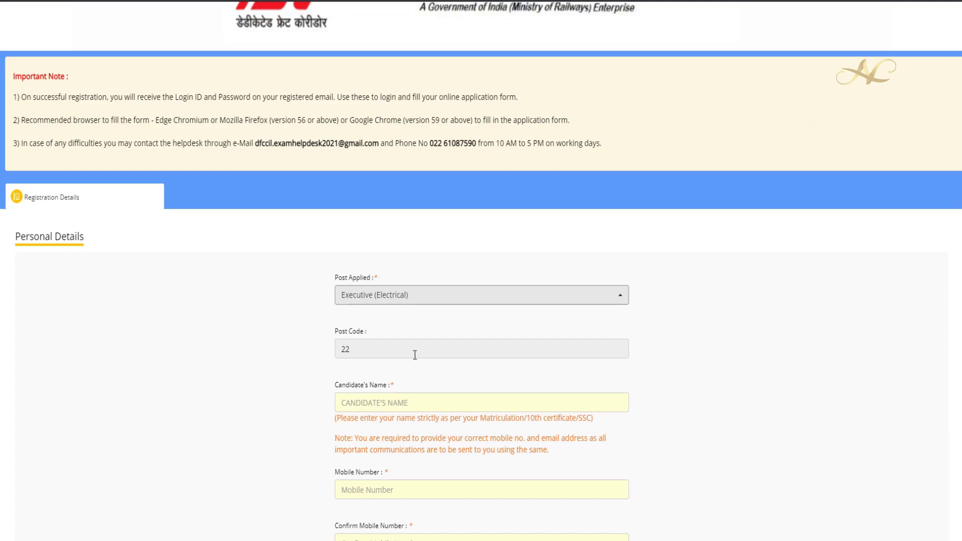
Fill in the candidate's name, mobile number, e-mail and captcha, then submit the registration and close the sign-up notice.
scroll(415, 355, "down", 2)
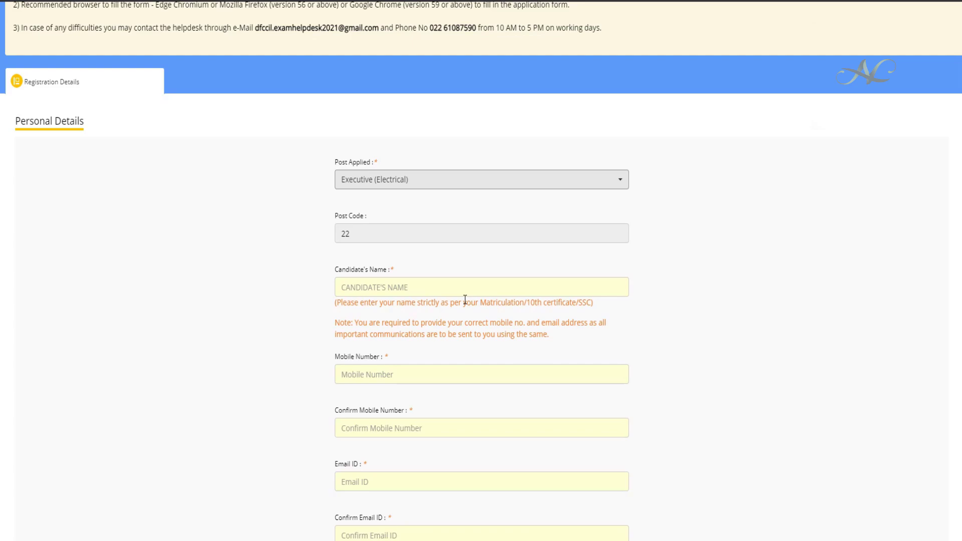
scroll(465, 299, "down", 2)
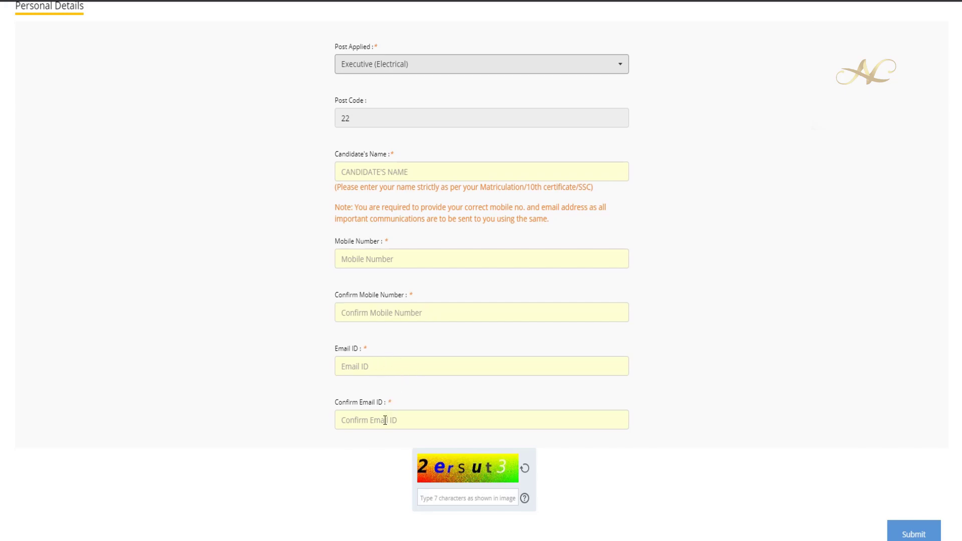
scroll(385, 420, "down", 1)
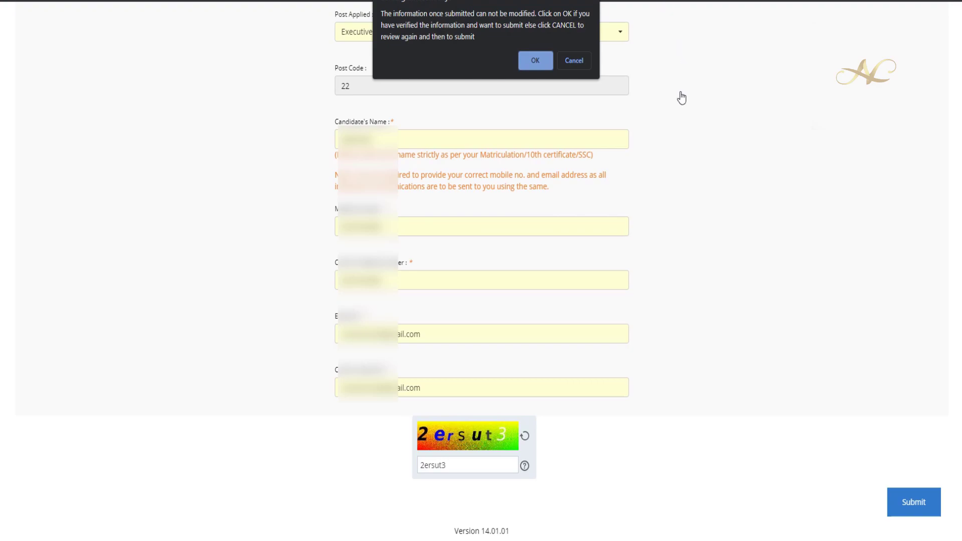
left_click(541, 59)
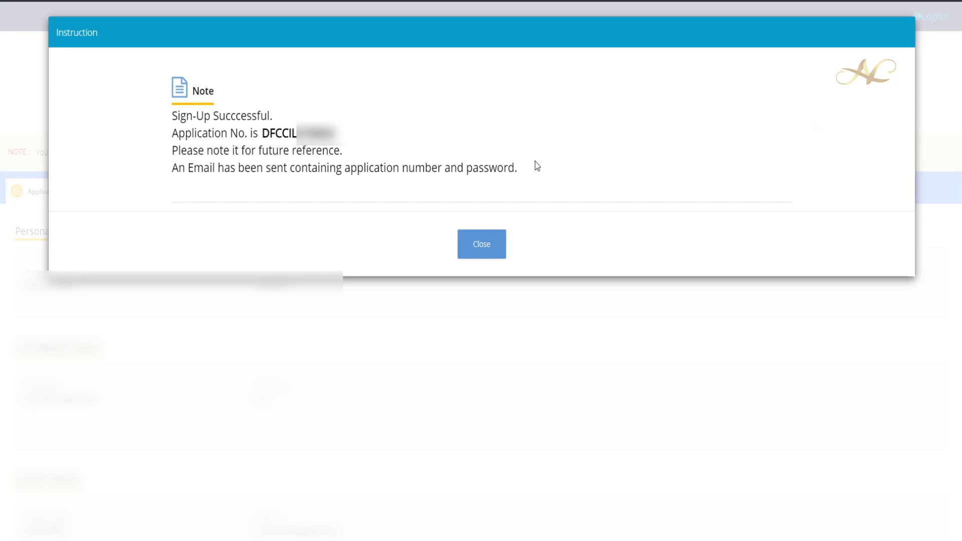
left_click(477, 249)
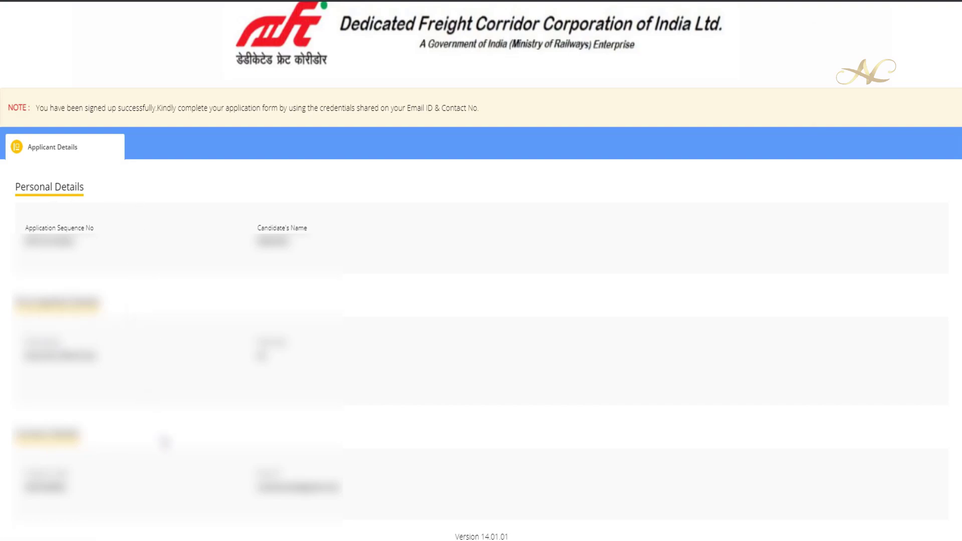
Log out of the newly registered account and log back in with the issued credentials.
scroll(437, 456, "up", 1)
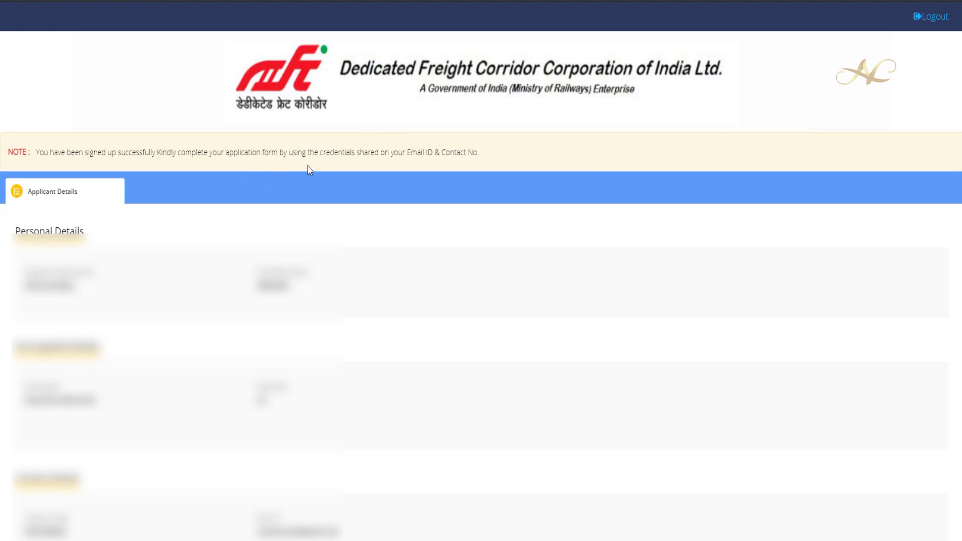
left_click(940, 25)
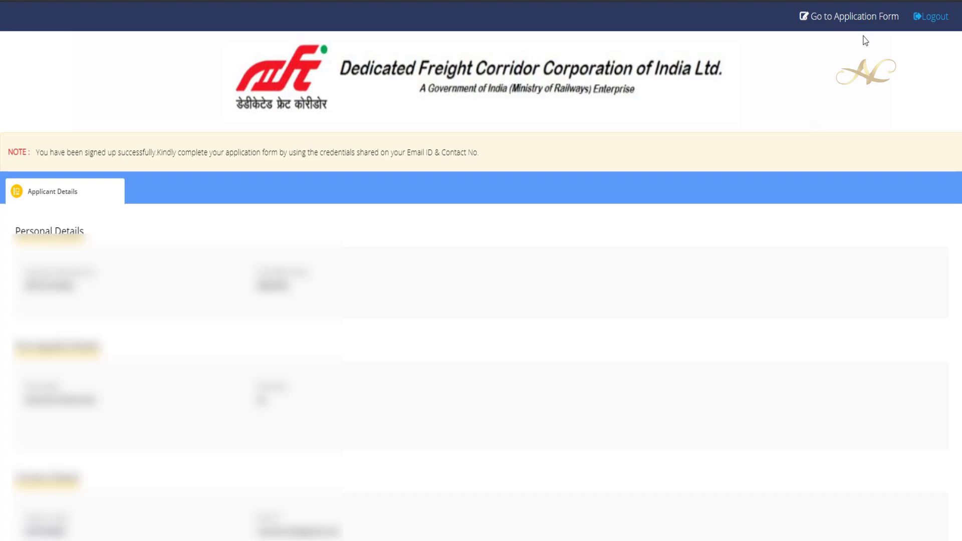
Open the application form, read through its instruction note, and dismiss the note.
left_click(865, 21)
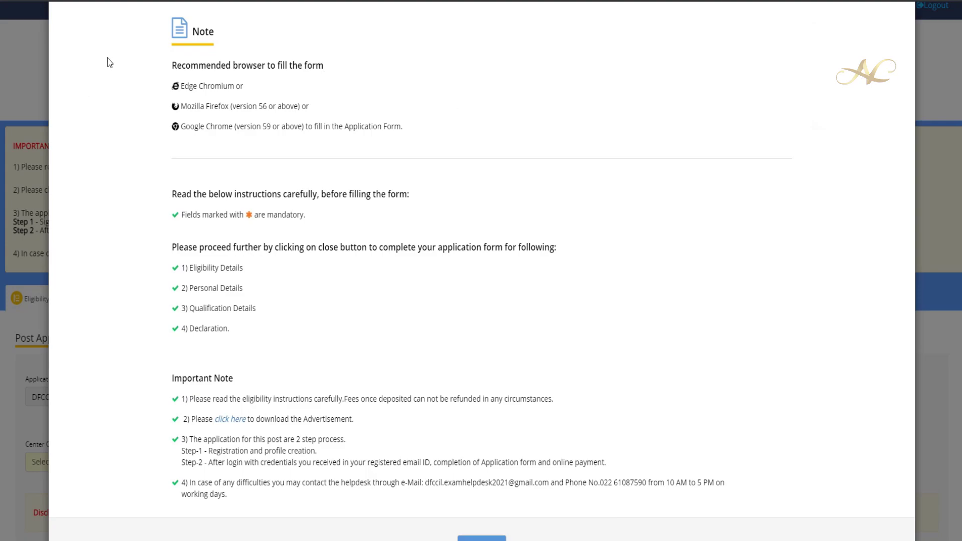
scroll(246, 150, "down", 2)
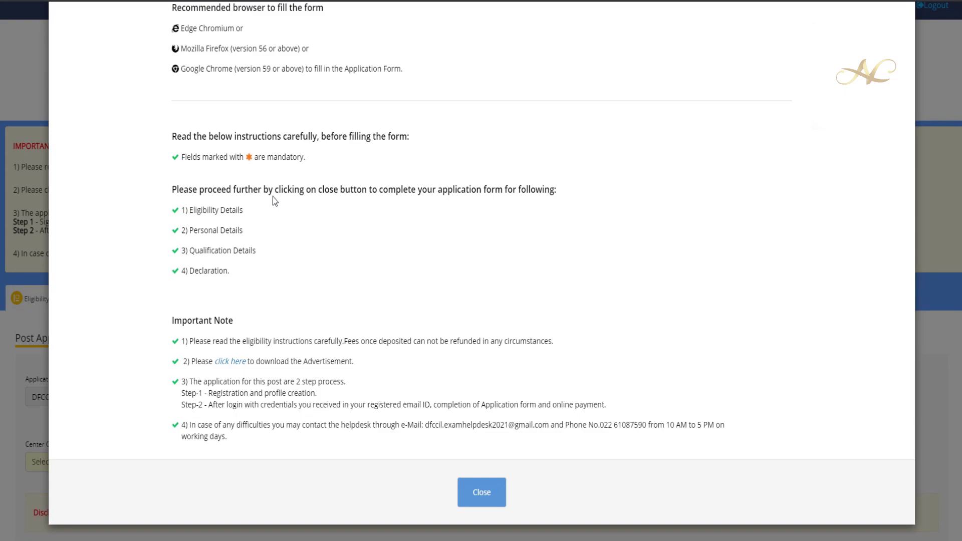
left_click(491, 494)
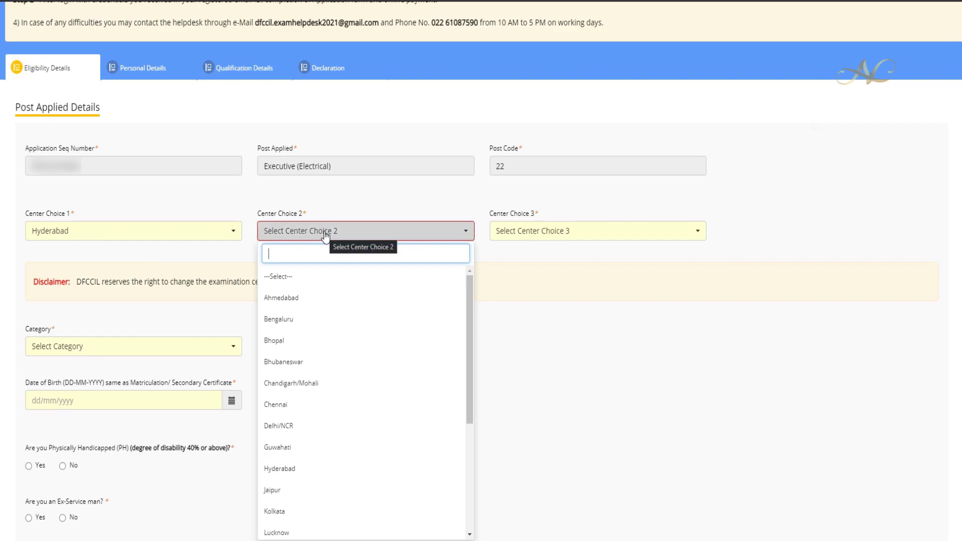
Set the examination center choices to Hyderabad first, Vishakapatnam second and Bengaluru third.
type("VISH")
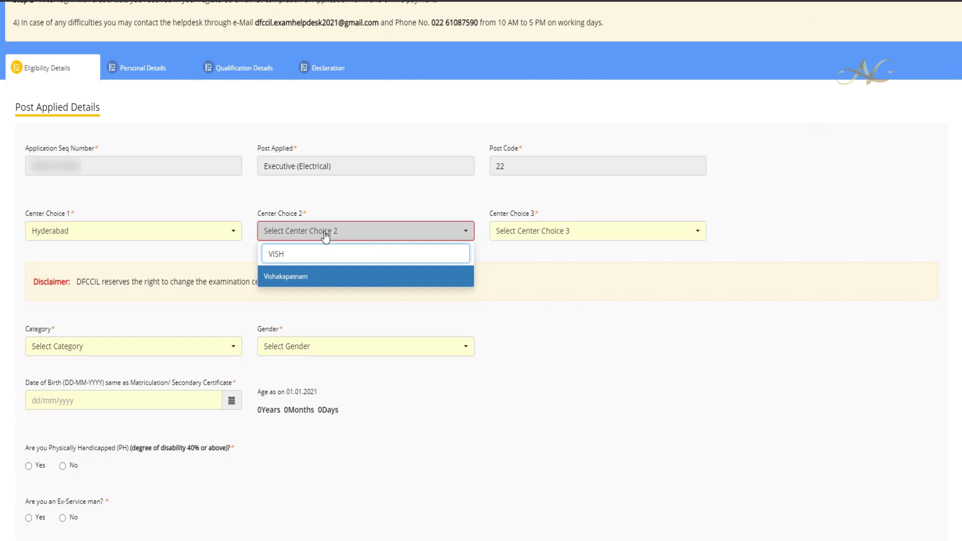
key("Return")
key("Tab")
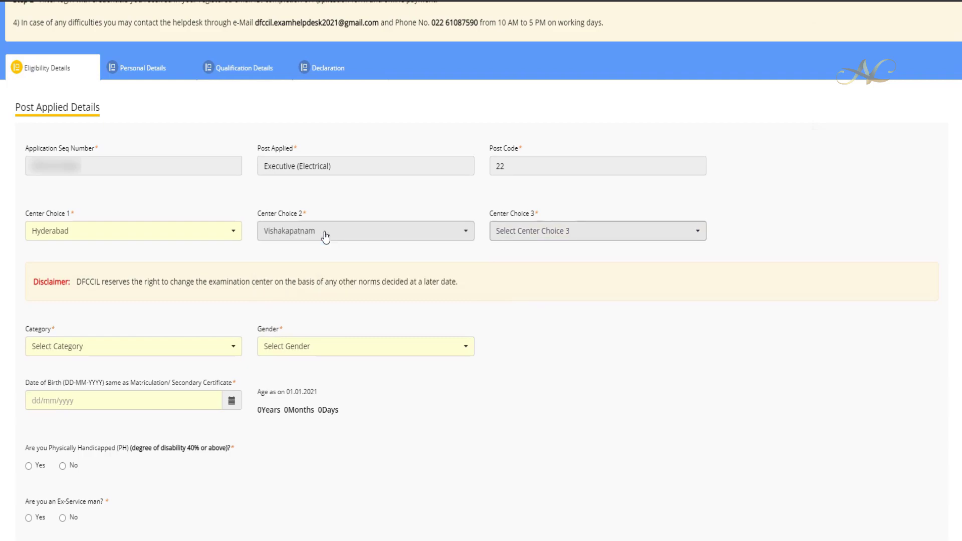
key("Return")
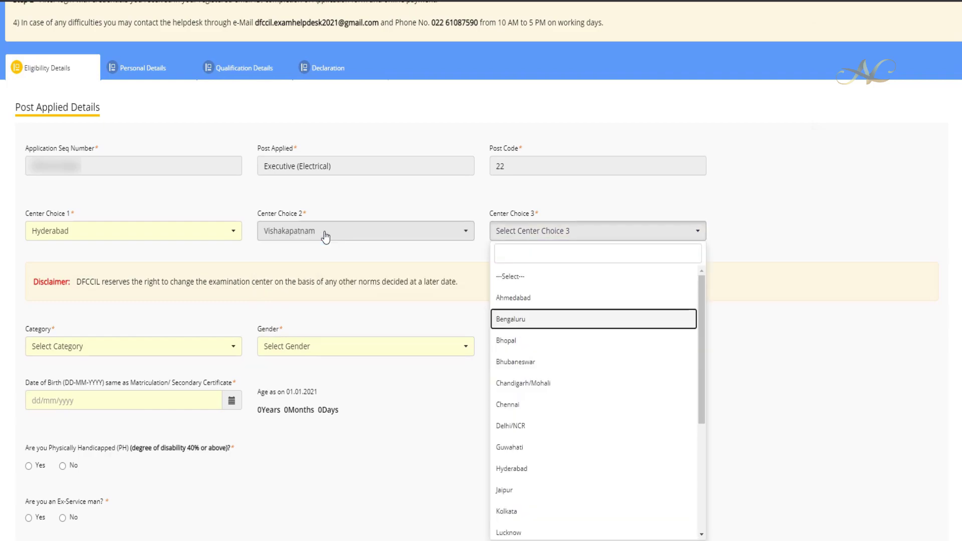
left_click(554, 321)
Set the applicant's category to ST and gender to Male in the eligibility details.
scroll(551, 326, "down", 2)
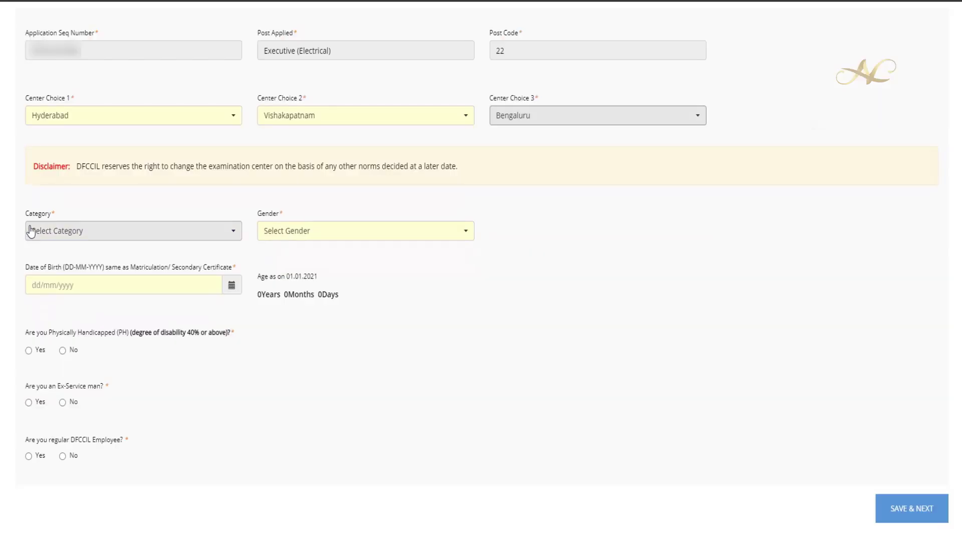
left_click(104, 231)
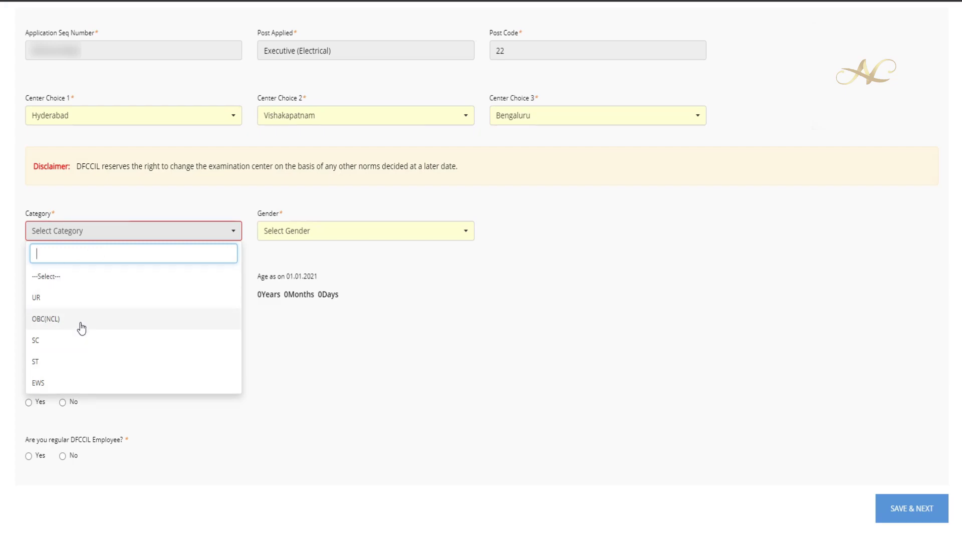
left_click(52, 363)
left_click(358, 235)
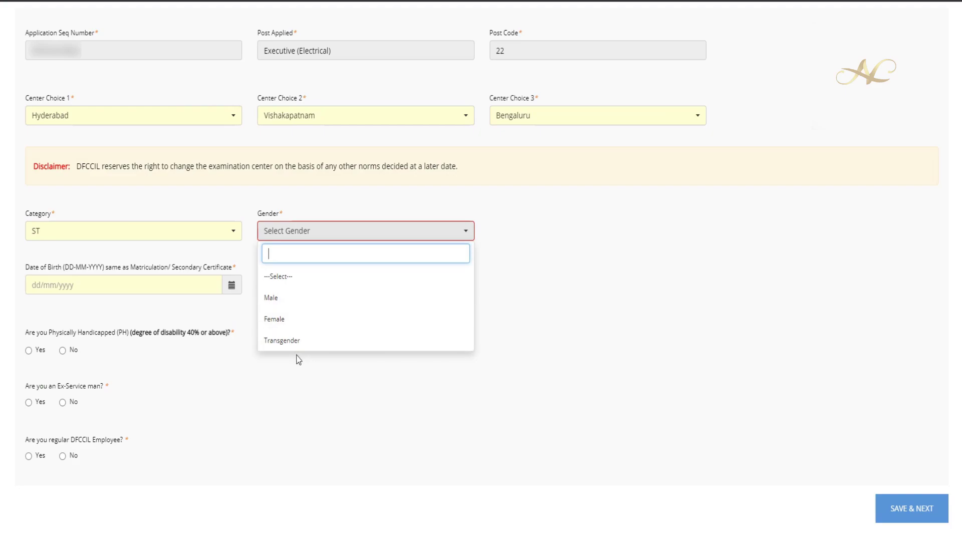
left_click(280, 298)
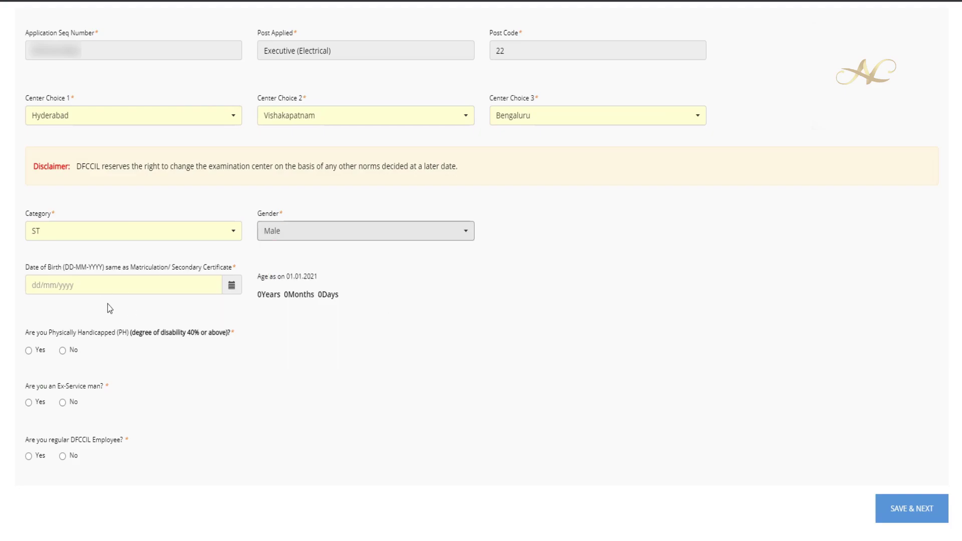
Enter the applicant's date of birth and answer Yes to the physically handicapped question.
left_click(216, 294)
left_click(49, 435)
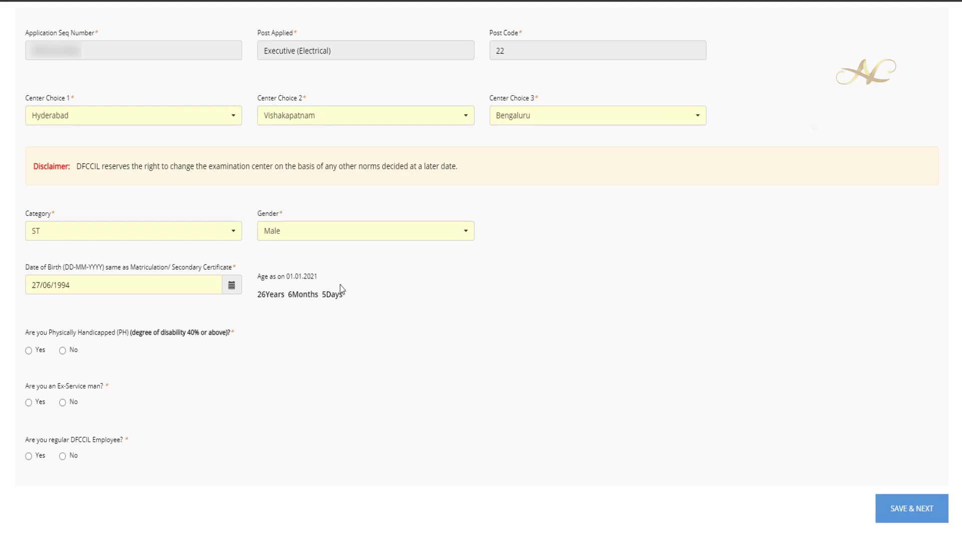
scroll(217, 261, "down", 1)
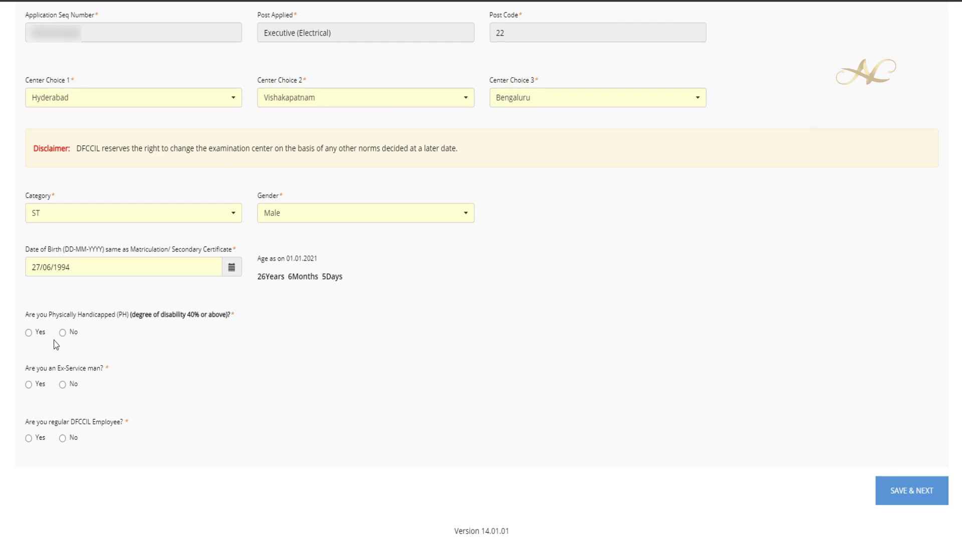
left_click(29, 333)
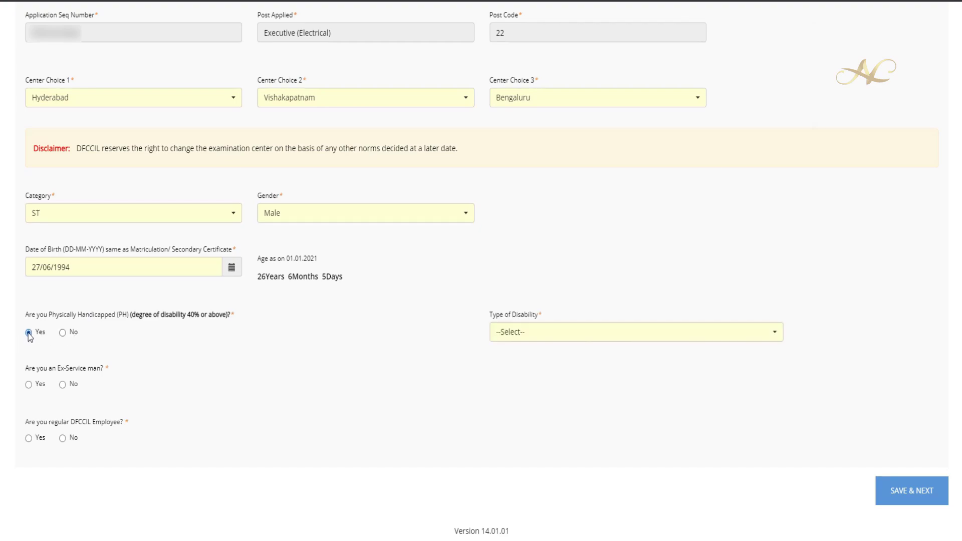
Choose One Arm as the type of disability, and change the physically handicapped answer to No.
left_click(571, 339)
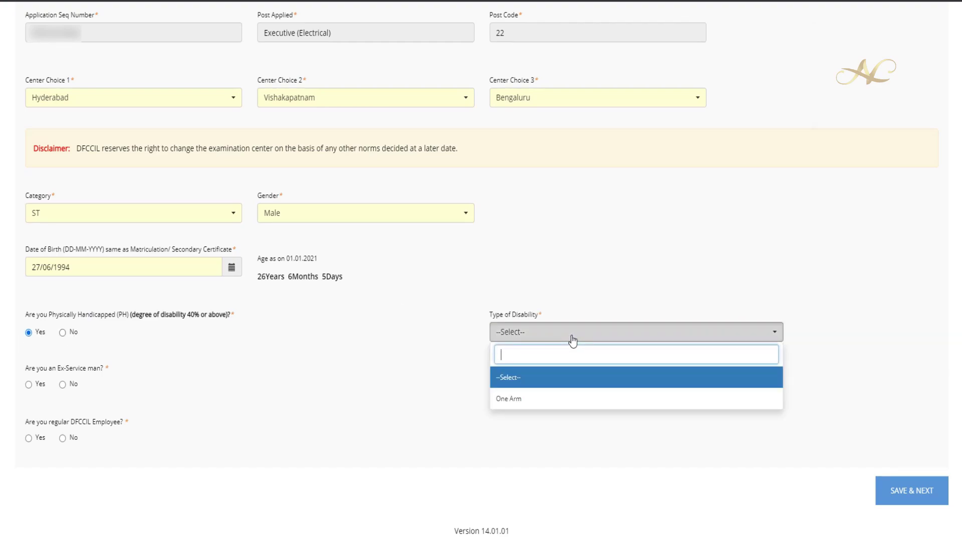
left_click(551, 405)
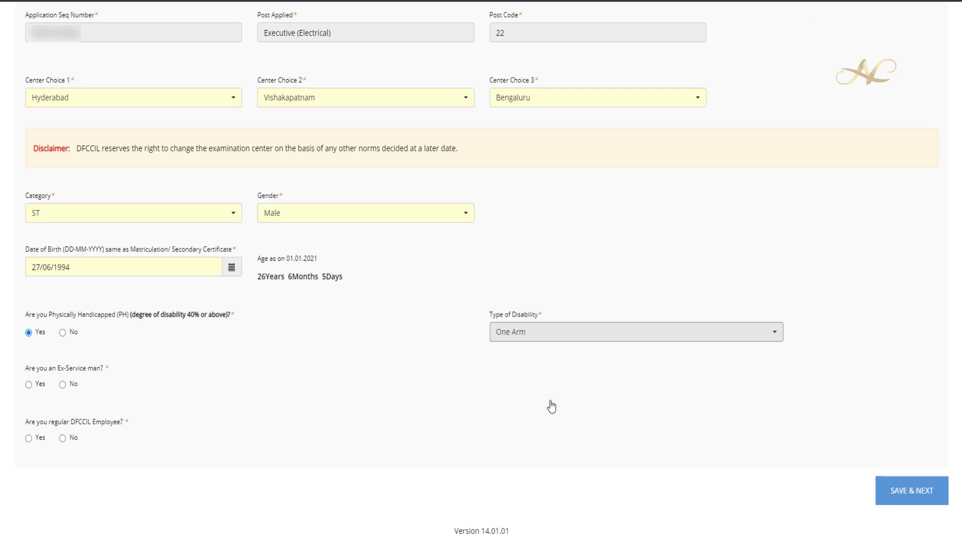
left_click(62, 333)
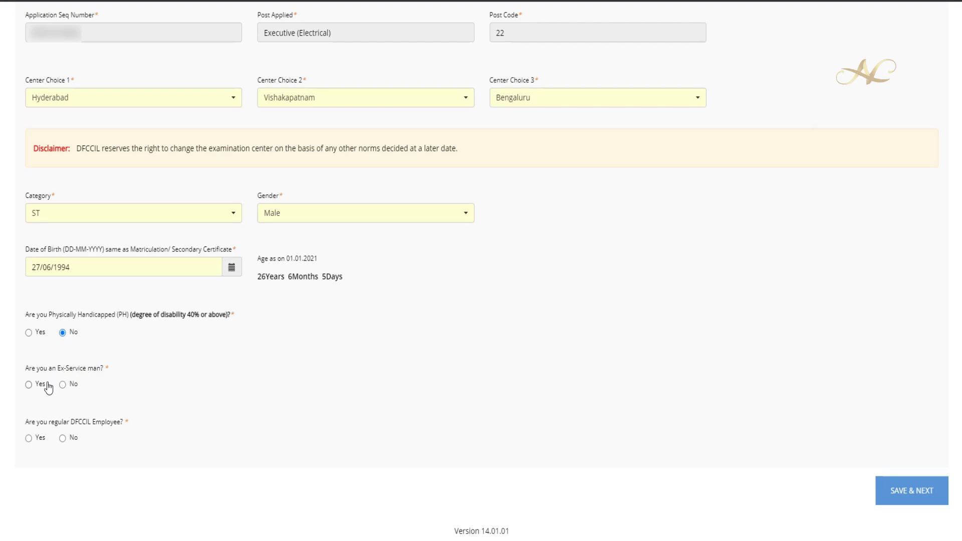
Answer Yes to the ex-serviceman question to view its extra fields, and change the answer to No.
left_click(28, 385)
scroll(133, 373, "down", 2)
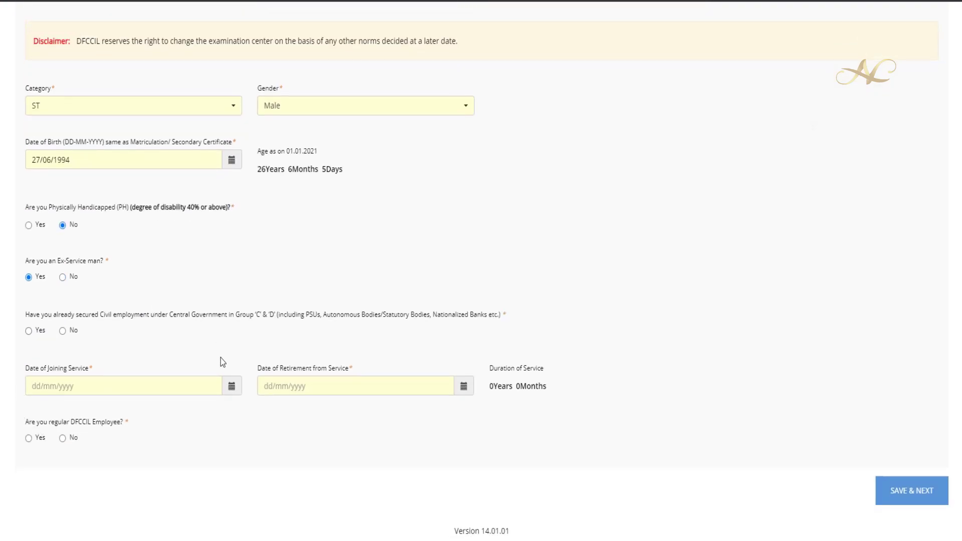
left_click(63, 278)
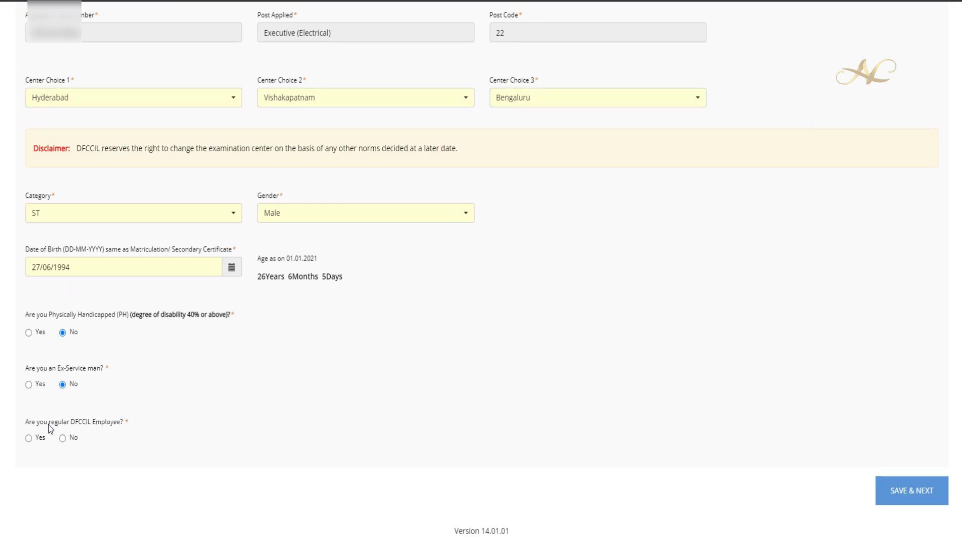
Check the Yes option for regular DFCCIL employee, answer No instead, and save the eligibility details.
left_click(29, 438)
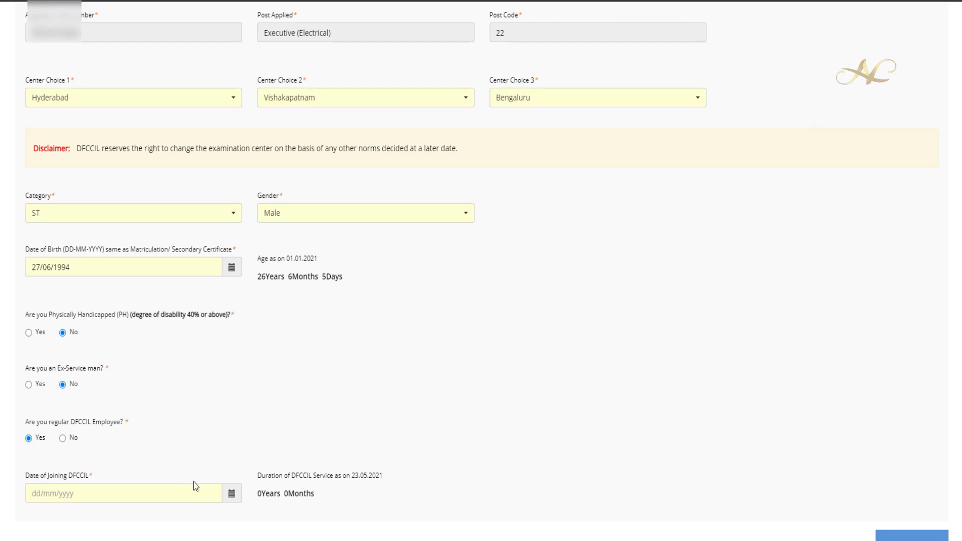
left_click(63, 439)
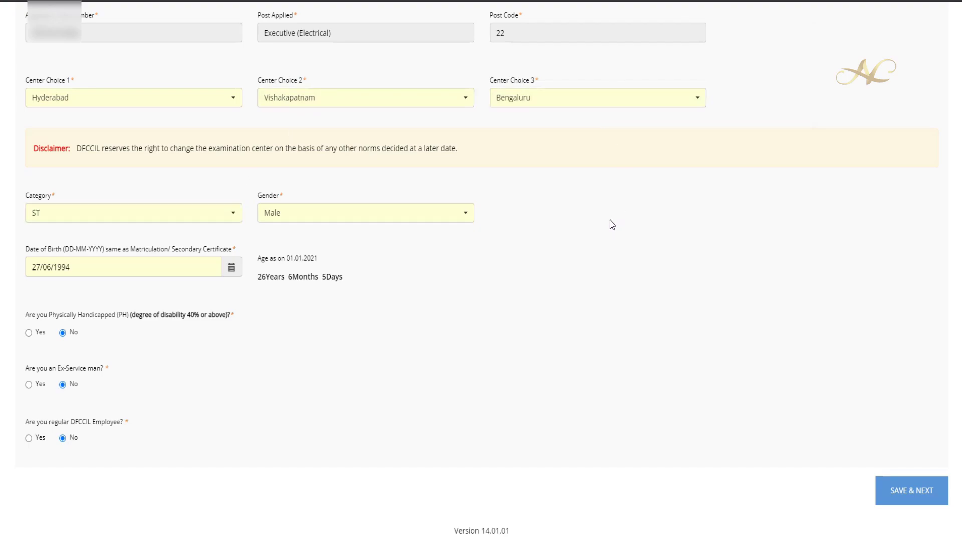
left_click(921, 491)
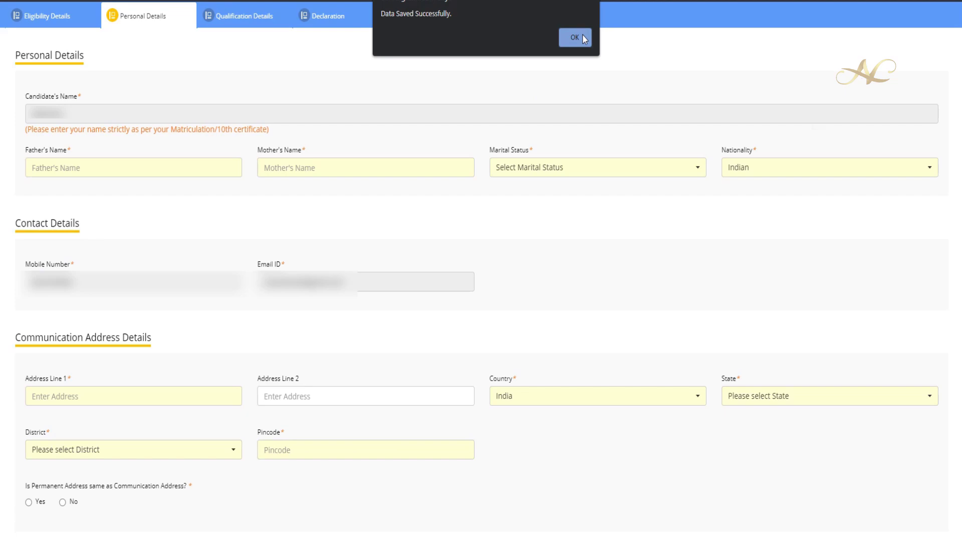
left_click(581, 38)
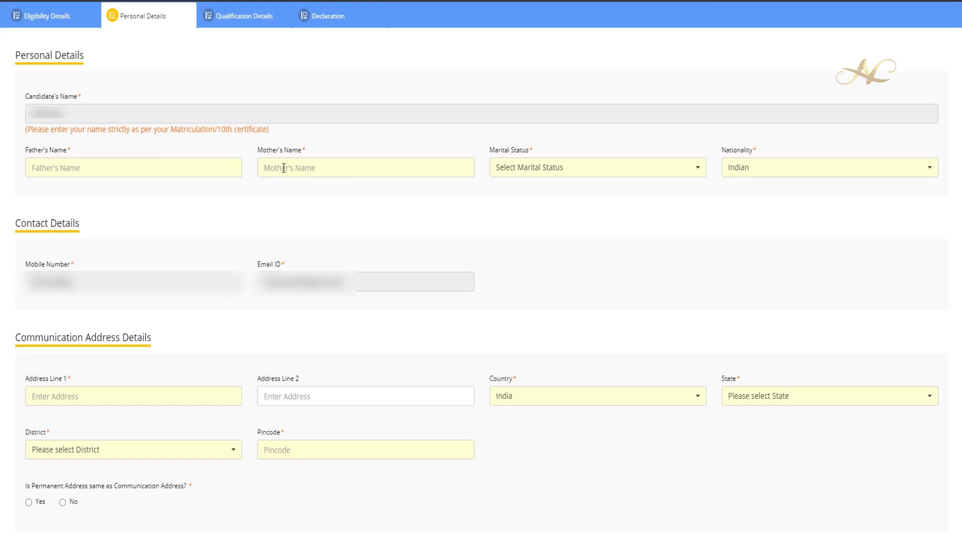
Set the marital status to Unmarried and the nationality to Indian in the personal details.
left_click(552, 178)
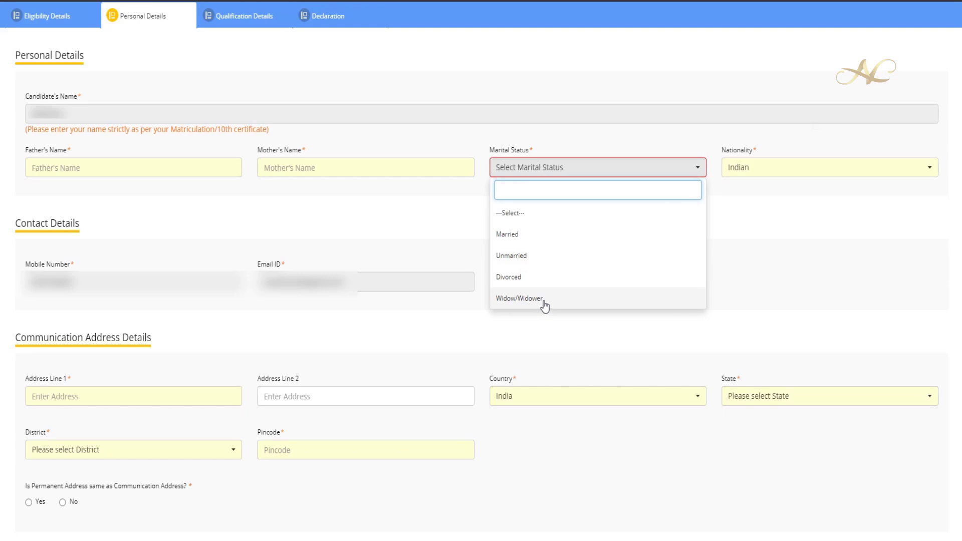
left_click(577, 256)
left_click(805, 167)
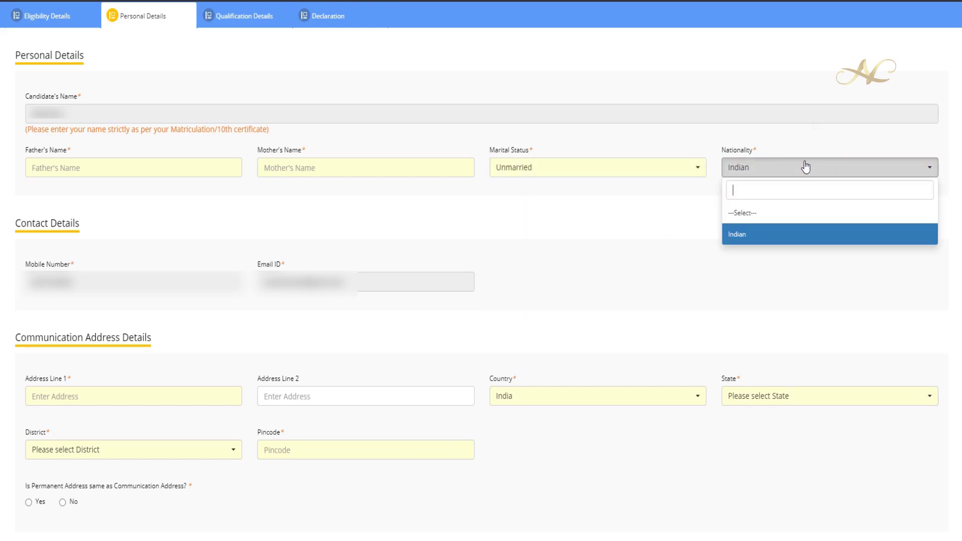
left_click(765, 242)
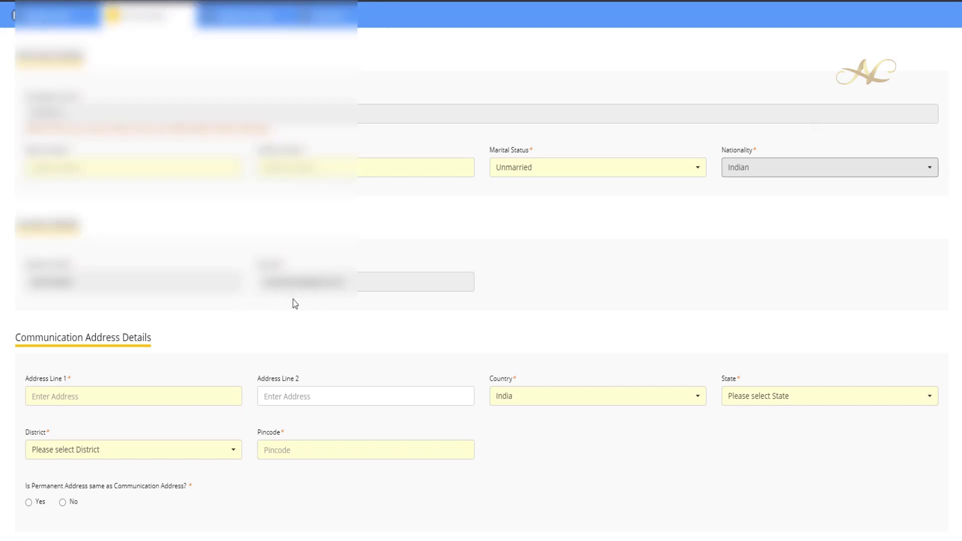
Set the communication address state to Andhra Pradesh and its district to Anantapur.
scroll(295, 304, "down", 5)
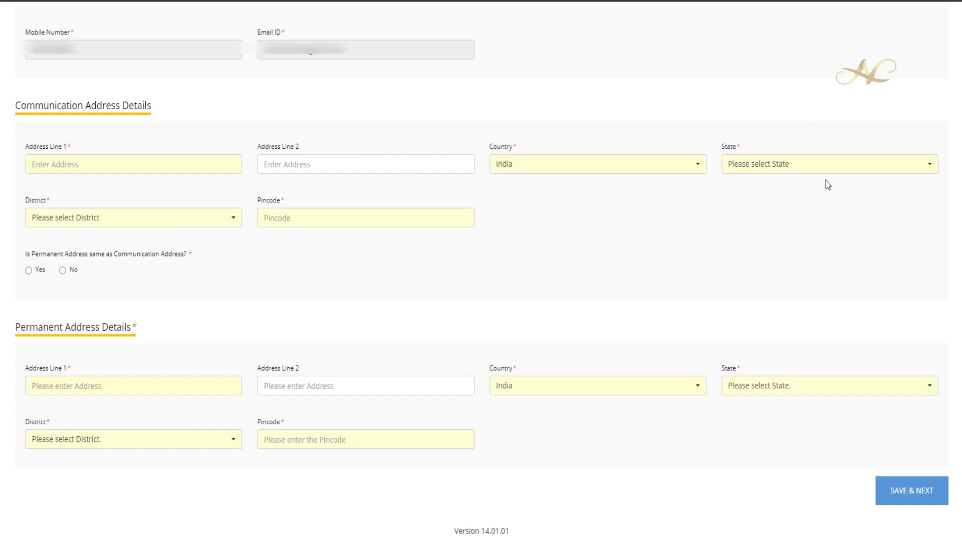
left_click(800, 173)
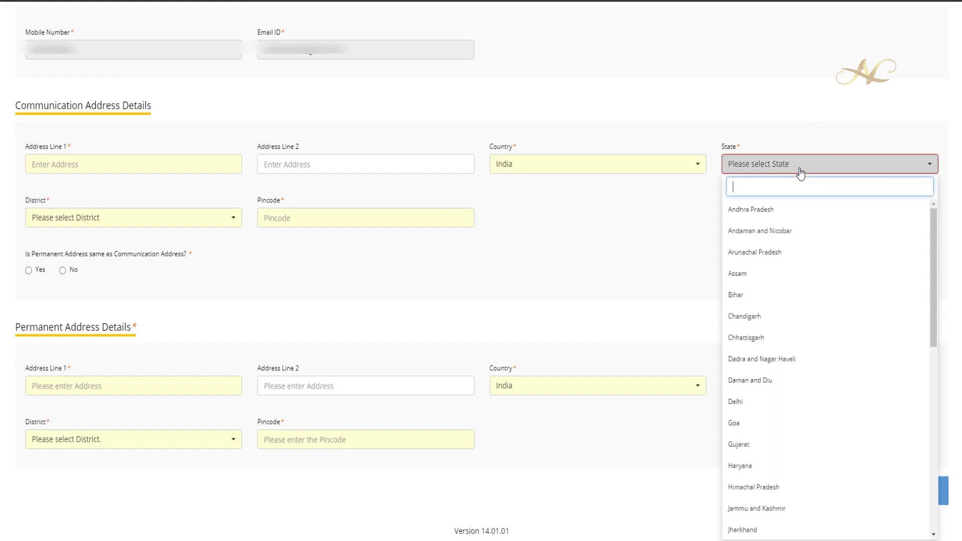
left_click(776, 211)
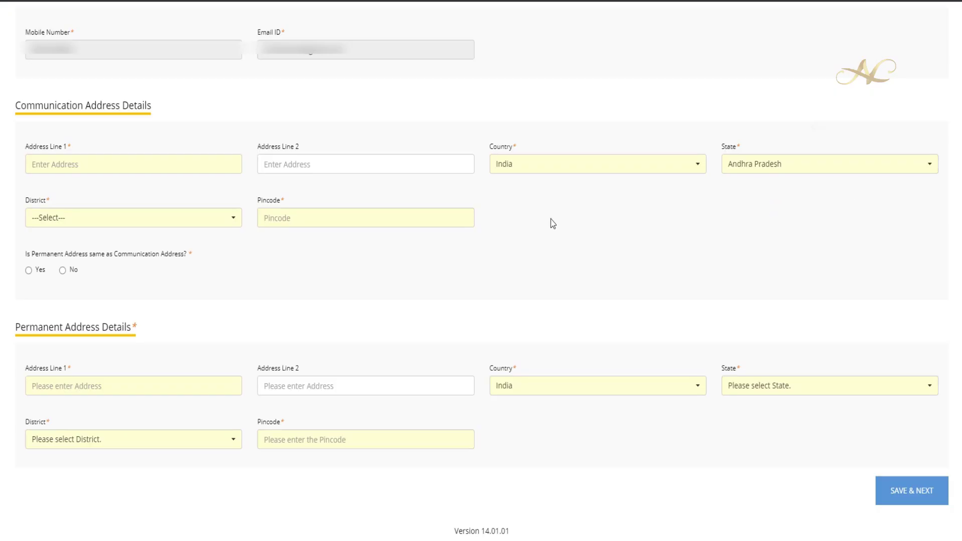
left_click(80, 218)
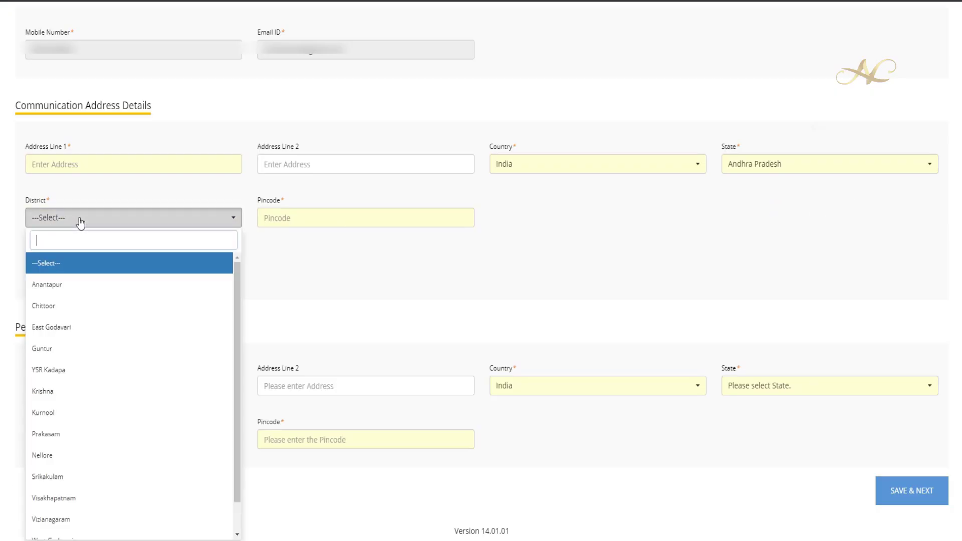
left_click(74, 286)
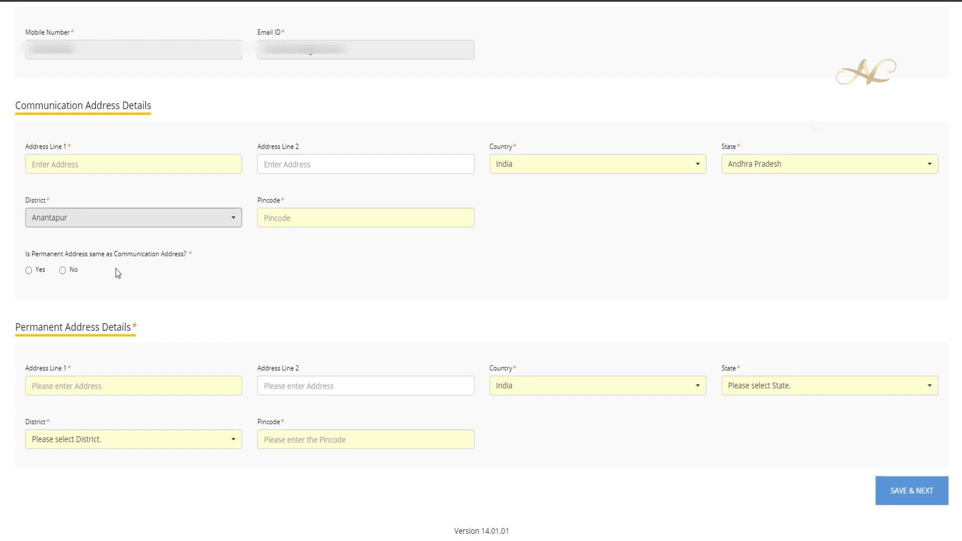
Mark the permanent address as the same as the communication address, and save the personal details.
left_click(29, 272)
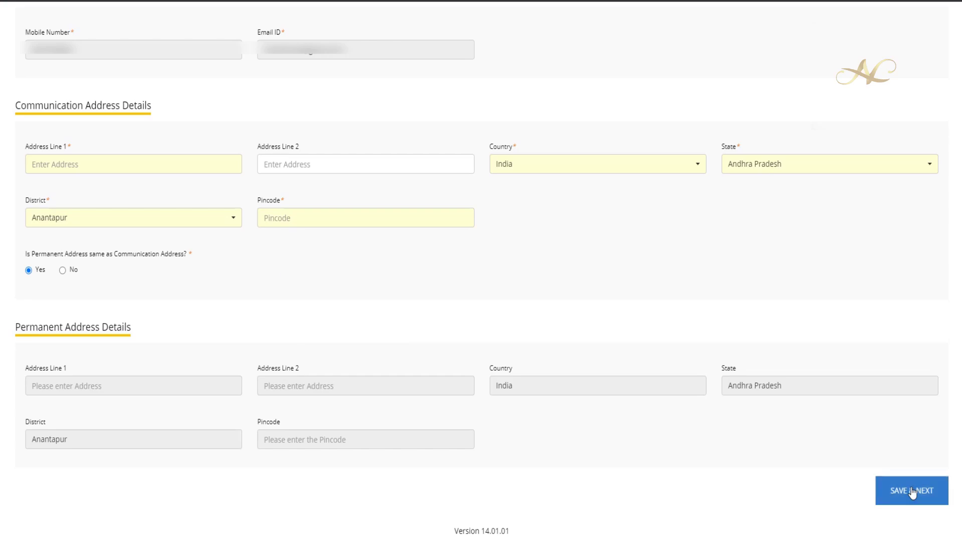
left_click(909, 492)
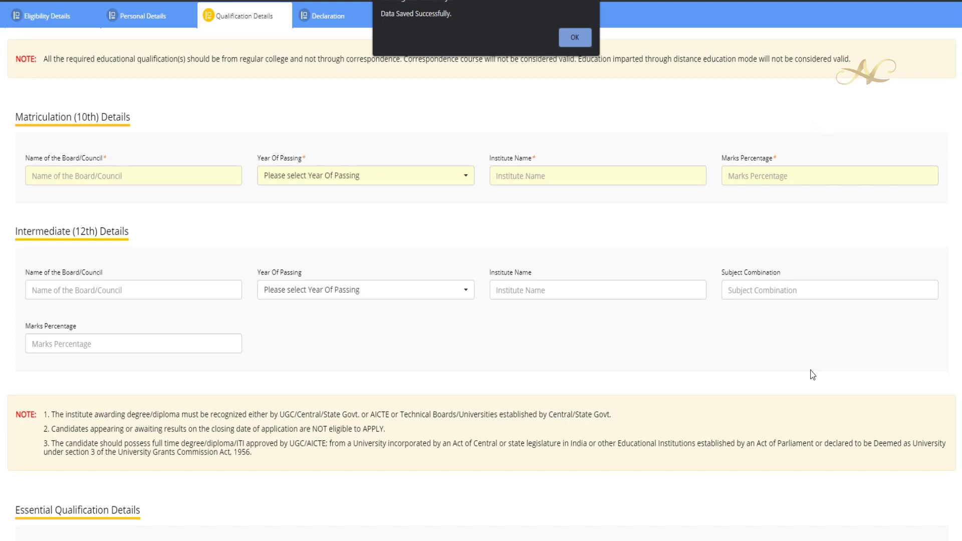
left_click(575, 36)
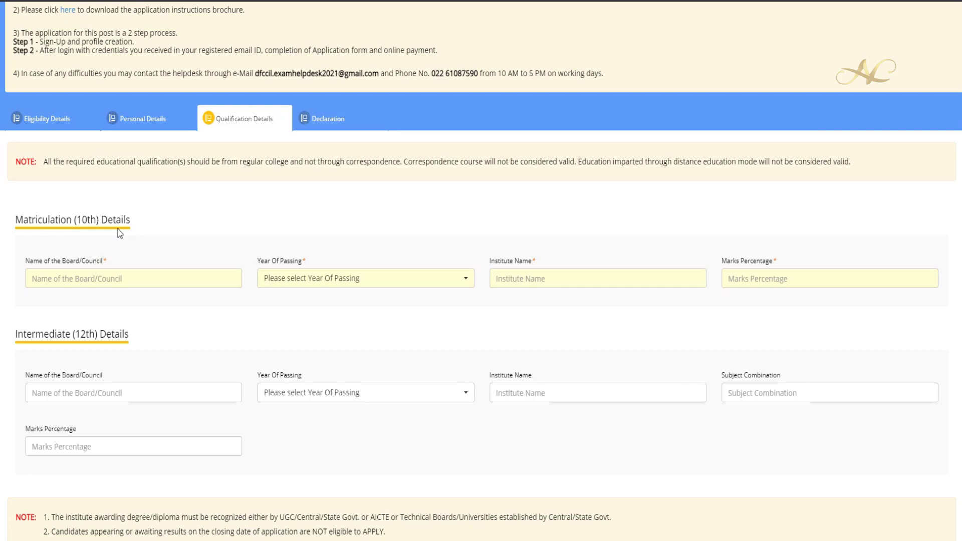
Set the year of passing to 2011 in the Matriculation (10th) details.
scroll(120, 233, "down", 1)
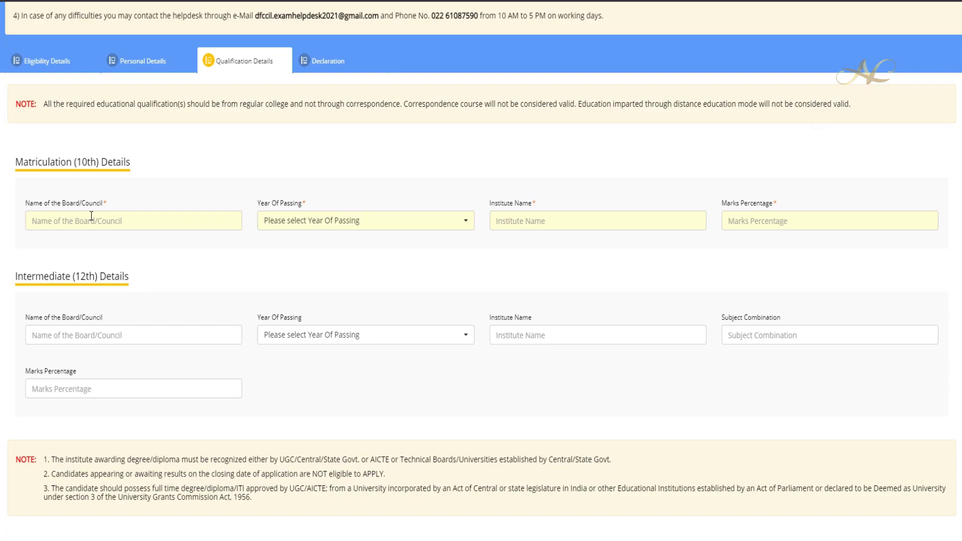
left_click(345, 220)
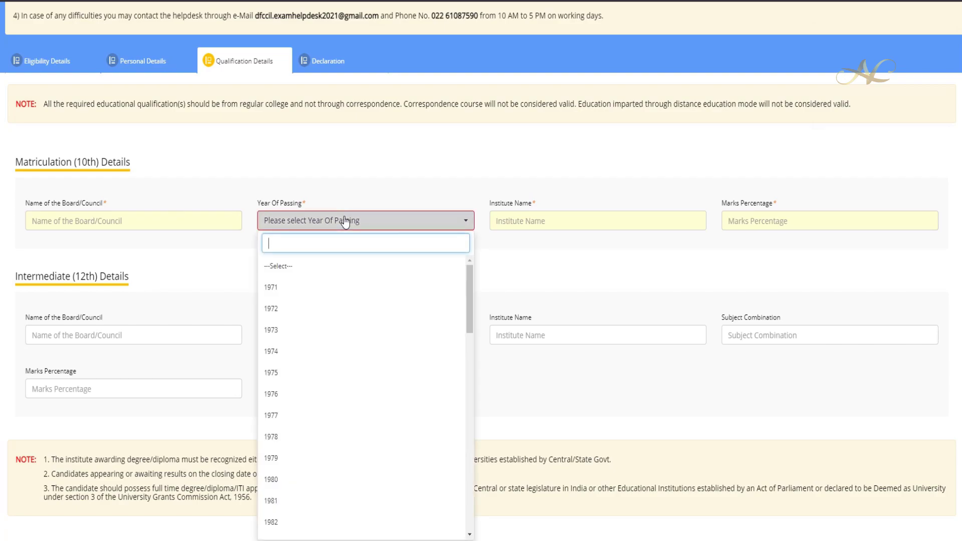
scroll(344, 329, "down", 15)
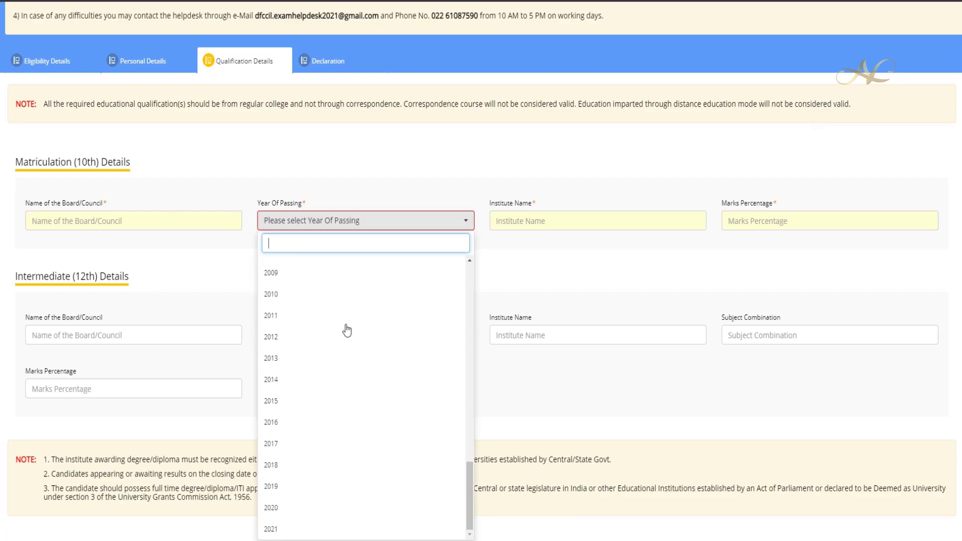
scroll(316, 325, "up", 5)
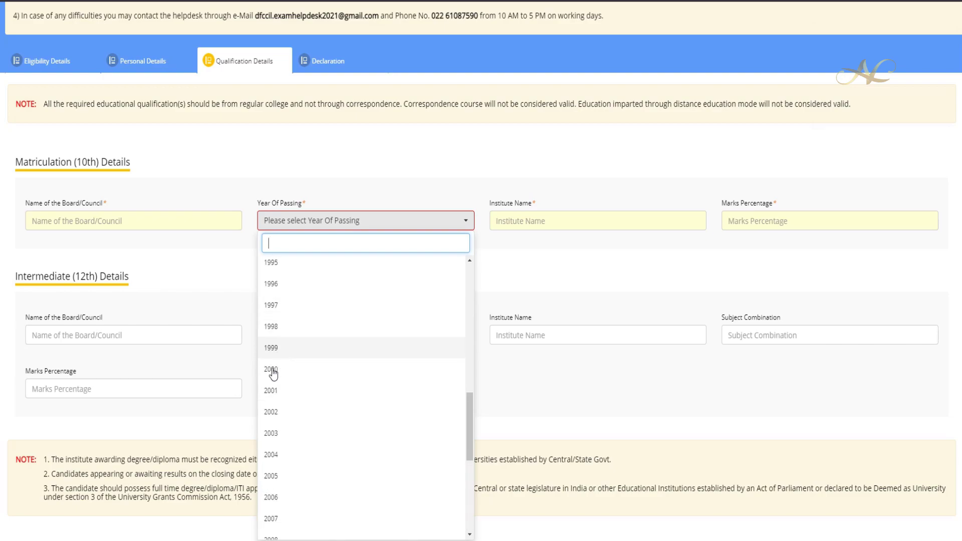
scroll(279, 451, "down", 4)
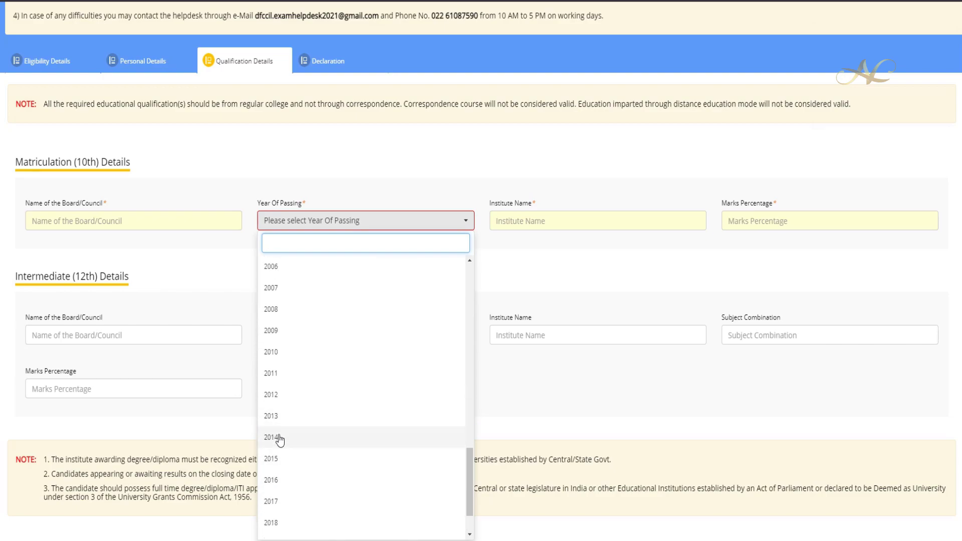
left_click(281, 387)
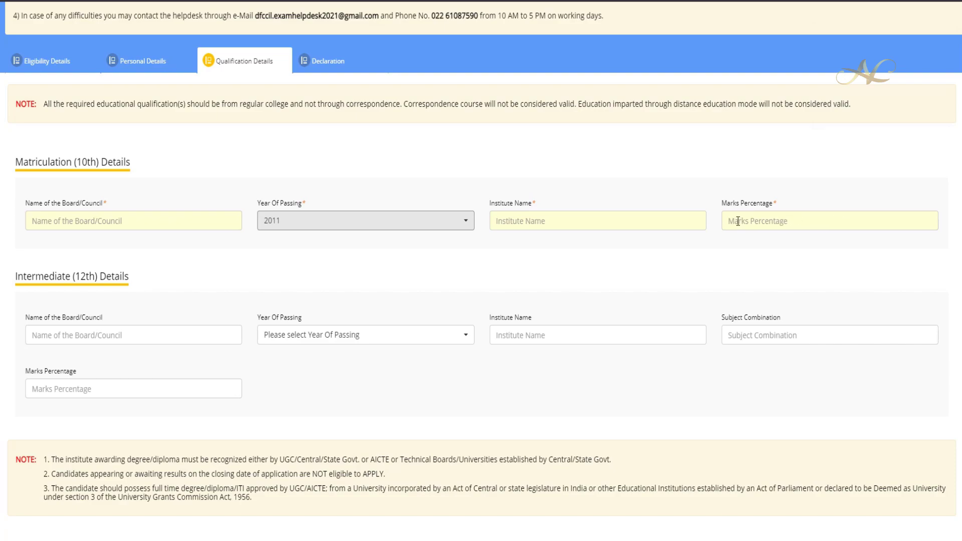
Review the Intermediate (12th) fields, including Subject Combination and Marks Percentage.
scroll(173, 296, "down", 2)
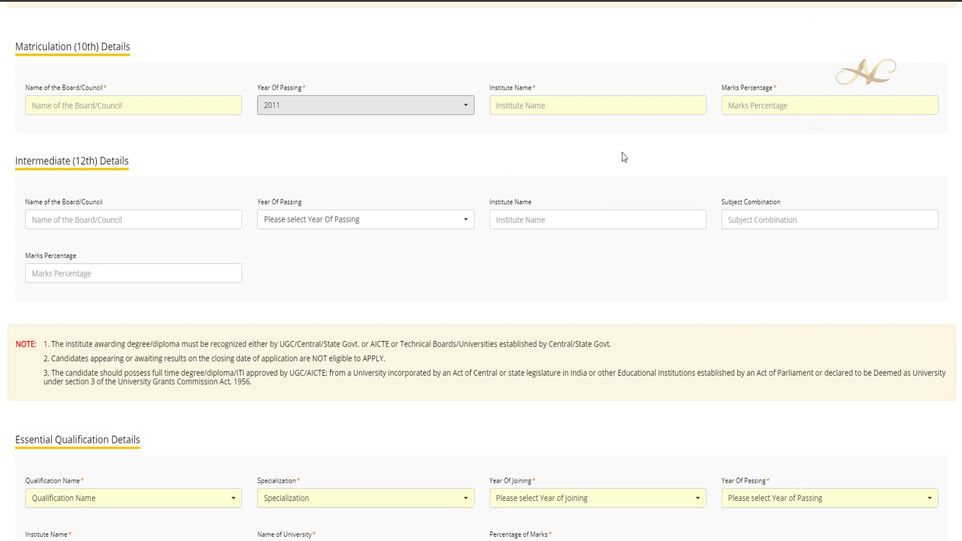
left_click(782, 218)
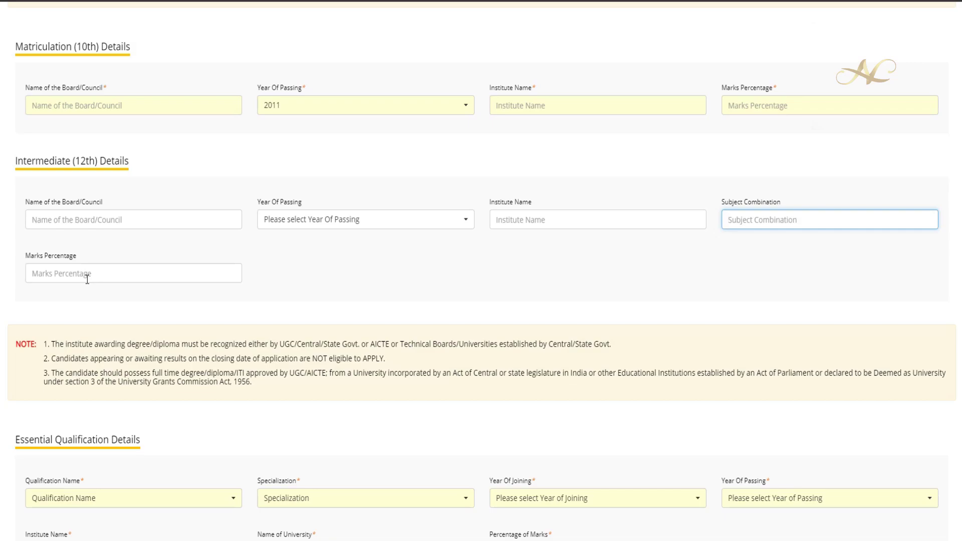
scroll(86, 280, "down", 2)
scroll(88, 245, "up", 2)
Set the essential qualification to Bachelors Degree with the Electrical specialization.
scroll(88, 245, "down", 3)
scroll(88, 249, "down", 2)
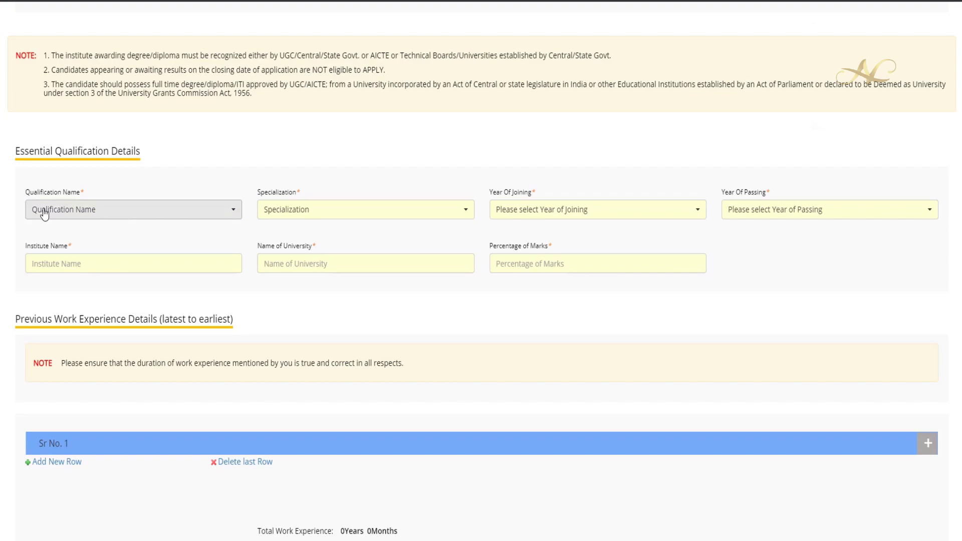
left_click(70, 213)
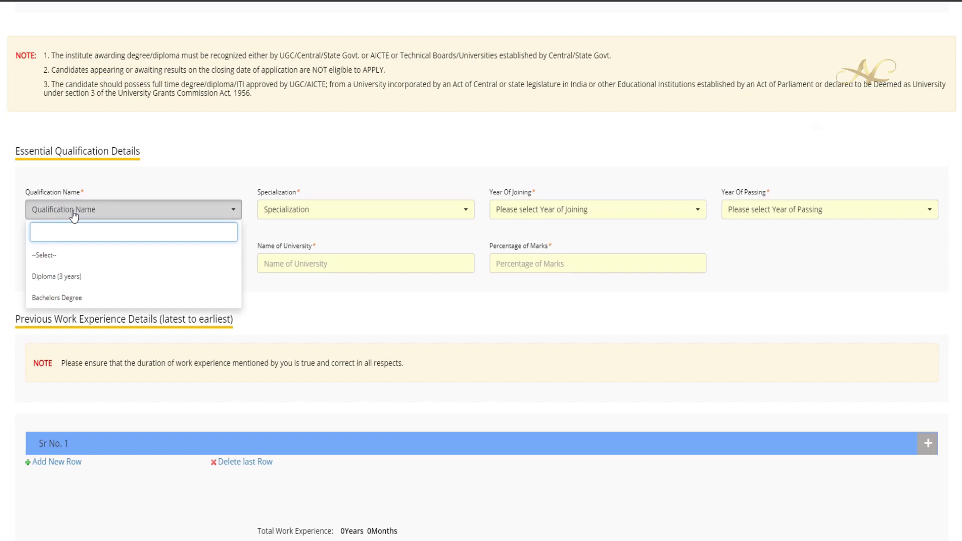
left_click(67, 301)
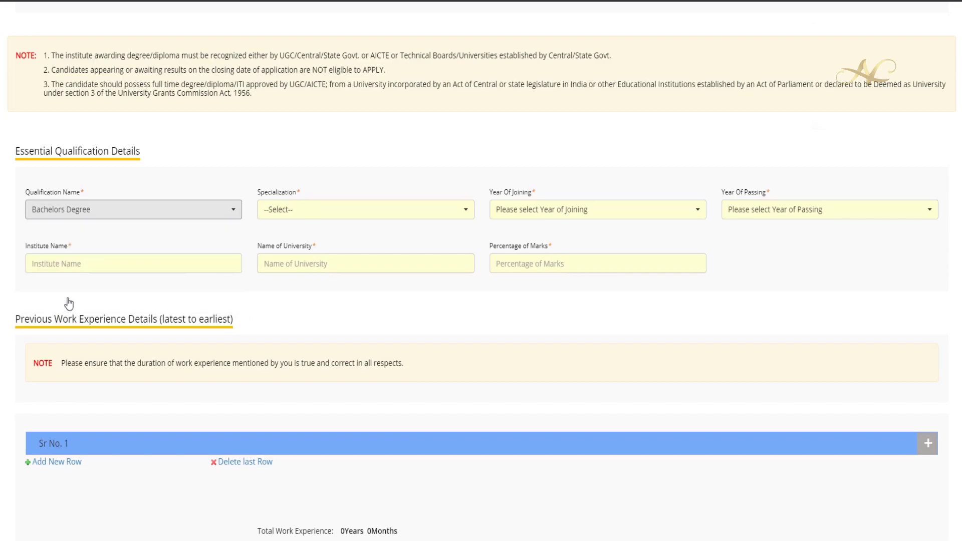
left_click(337, 209)
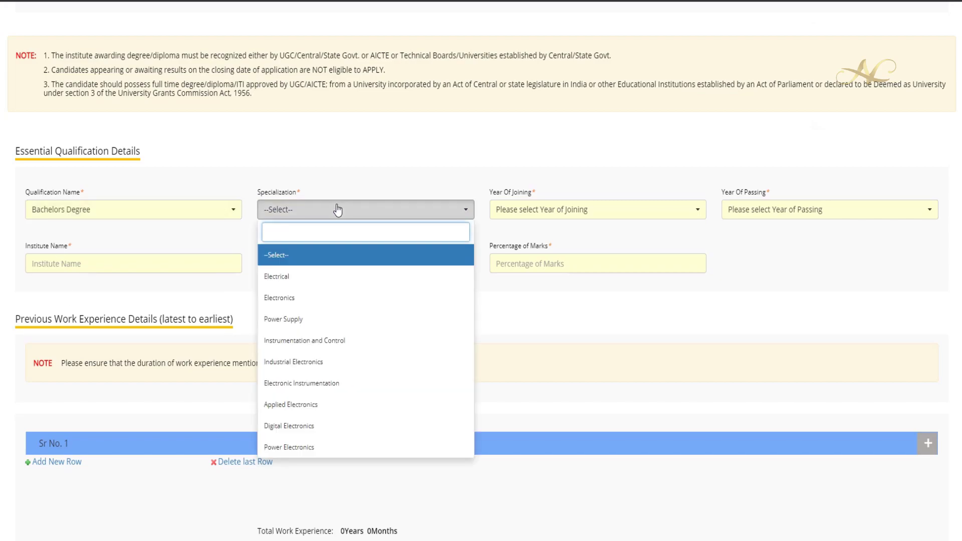
left_click(307, 279)
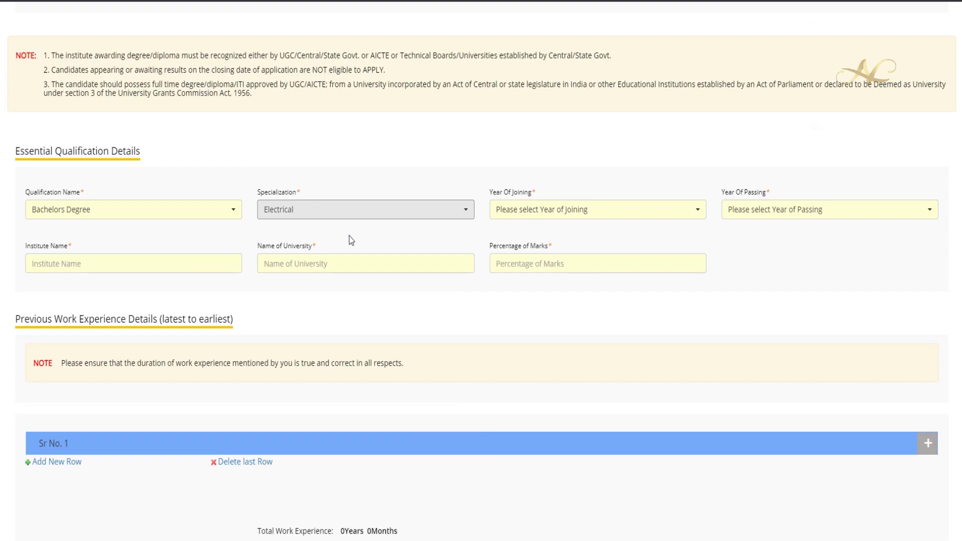
Set the Bachelors Degree's year of joining to 2012 and year of passing to 2015 in the essential qualification details.
left_click(620, 213)
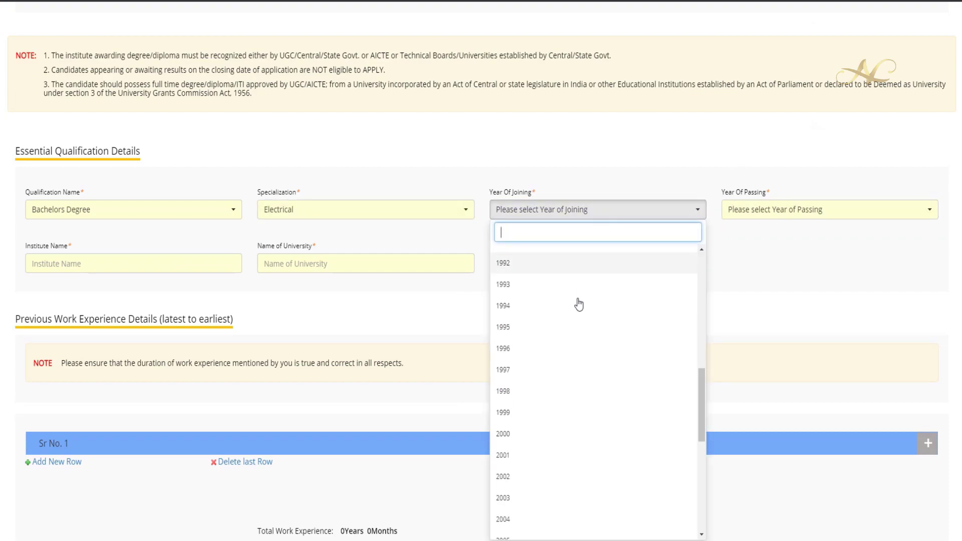
scroll(600, 335, "down", 4)
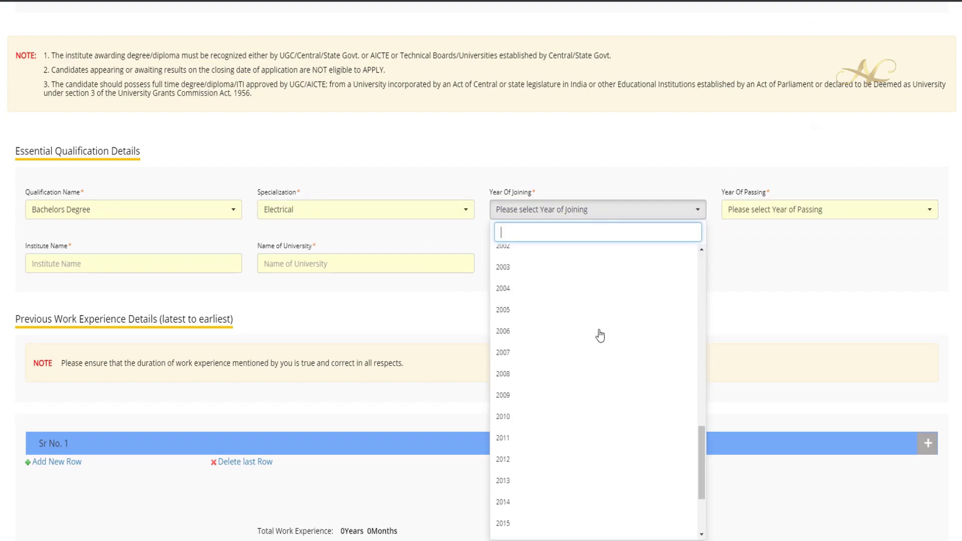
scroll(600, 335, "down", 2)
left_click(517, 342)
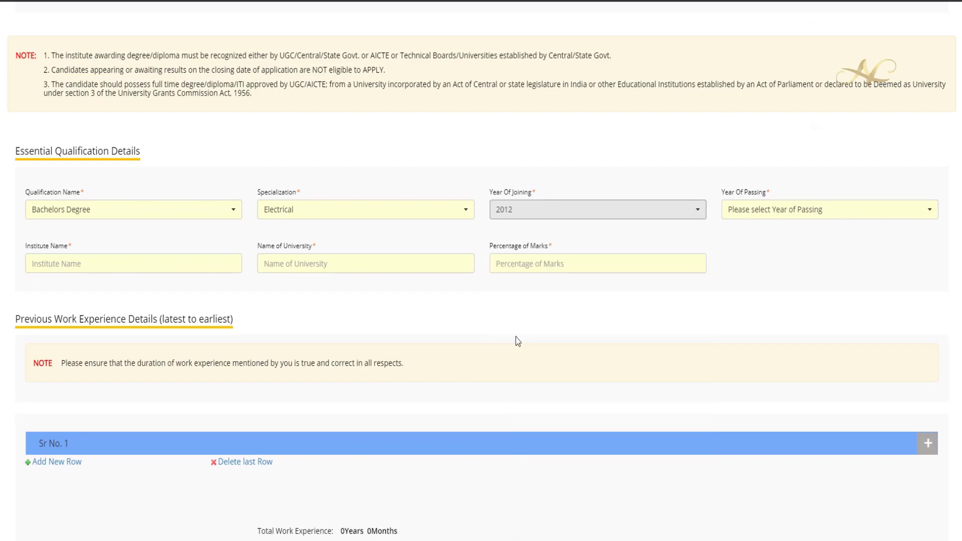
left_click(804, 216)
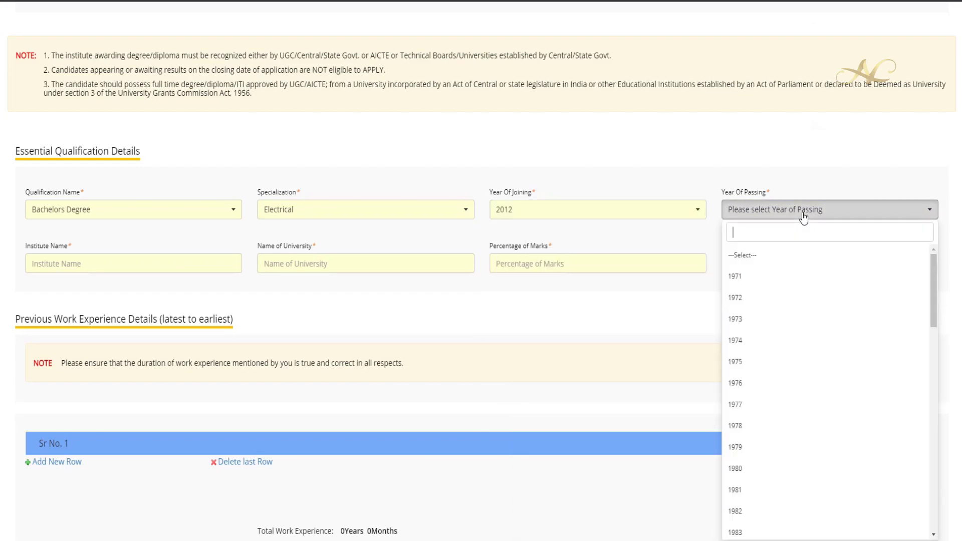
scroll(788, 326, "down", 10)
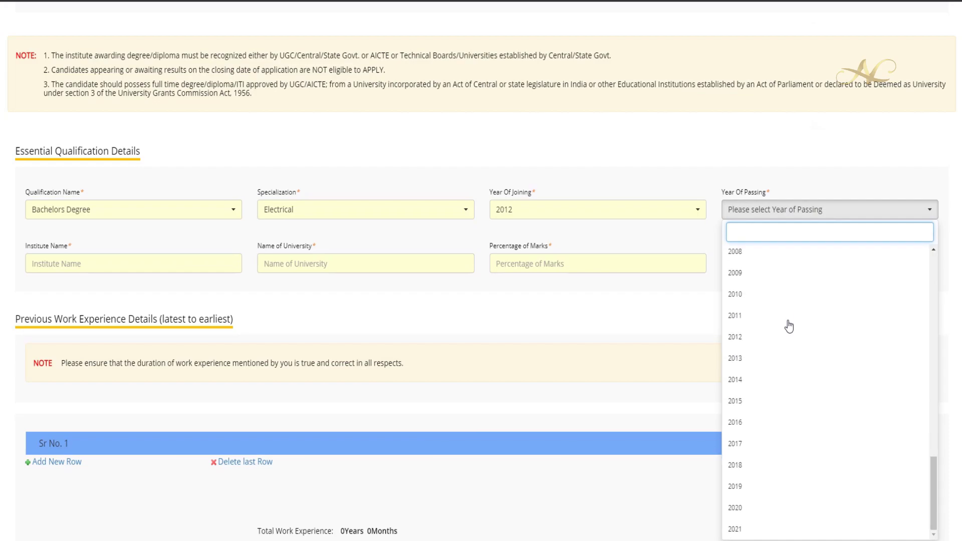
left_click(745, 401)
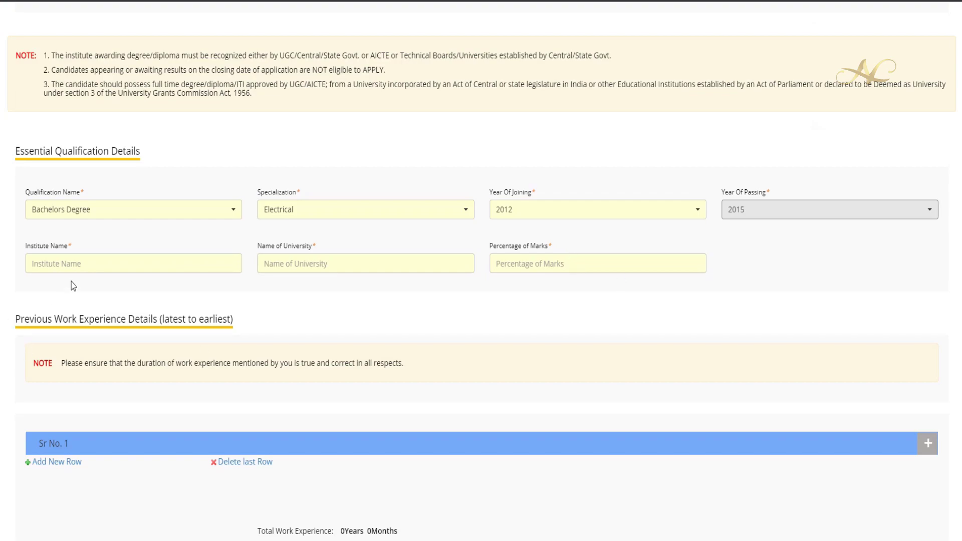
Expand the Sr No. 1 entry under Previous Work Experience Details and try to add another row.
scroll(200, 299, "down", 3)
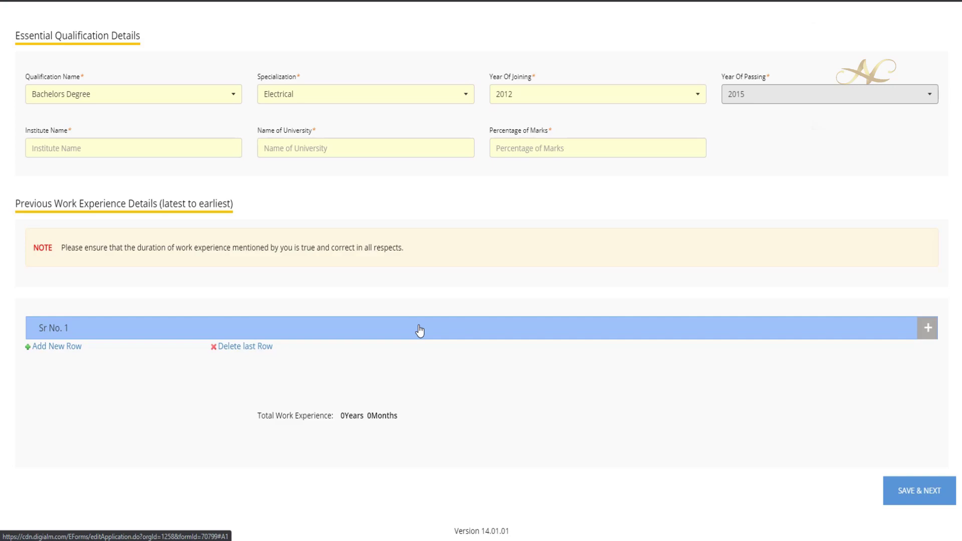
left_click(928, 329)
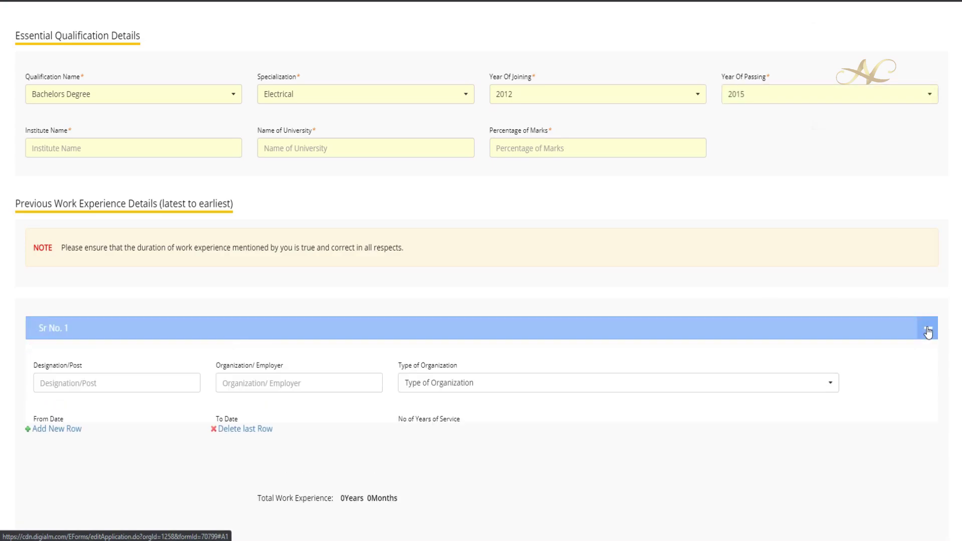
scroll(69, 361, "down", 1)
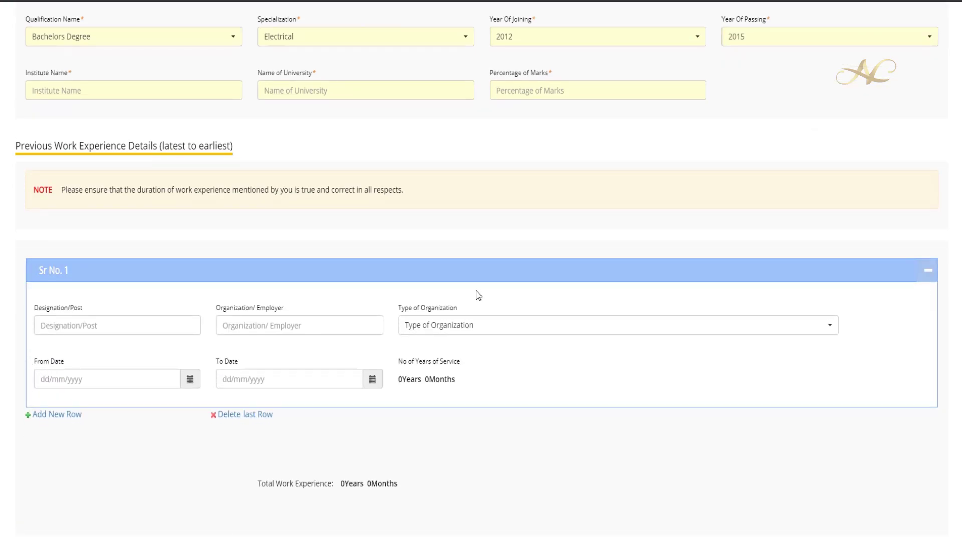
scroll(464, 346, "down", 1)
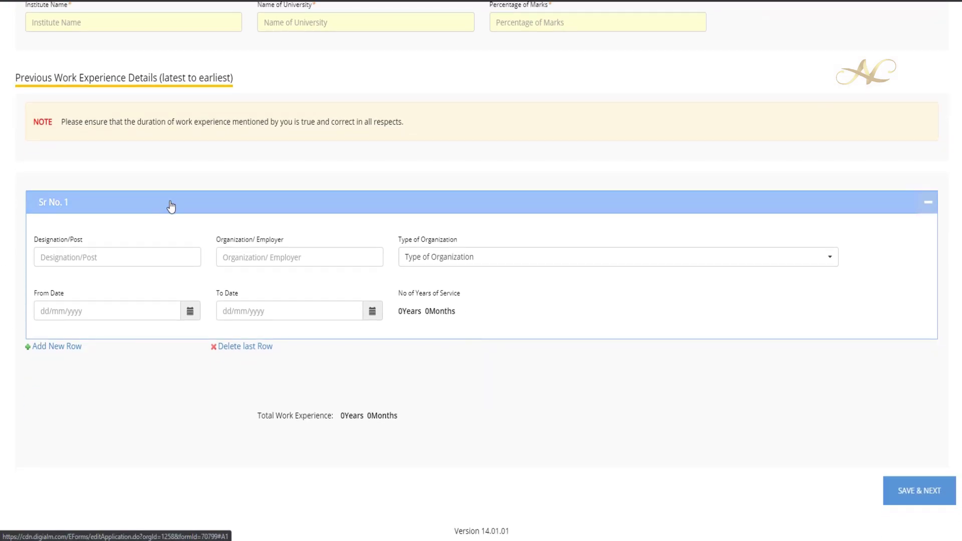
left_click(57, 351)
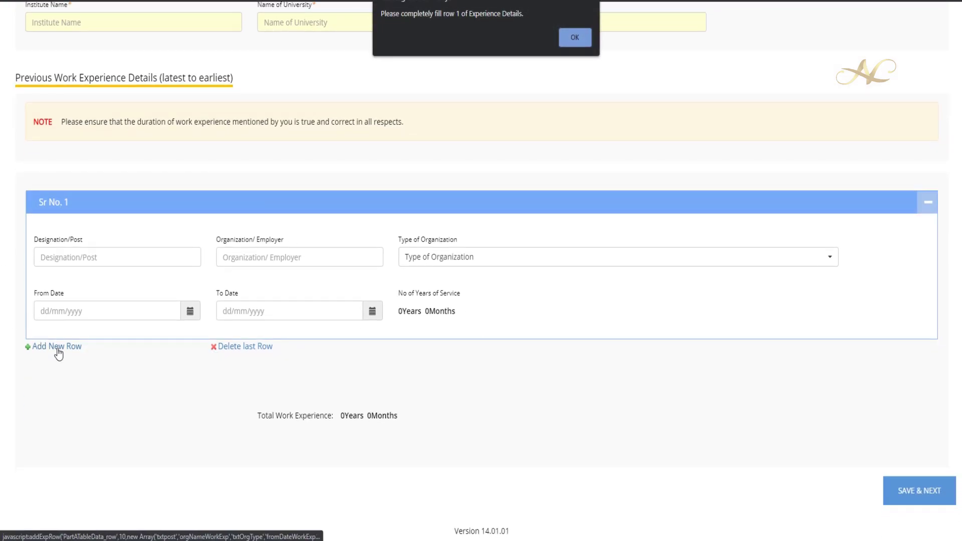
left_click(576, 39)
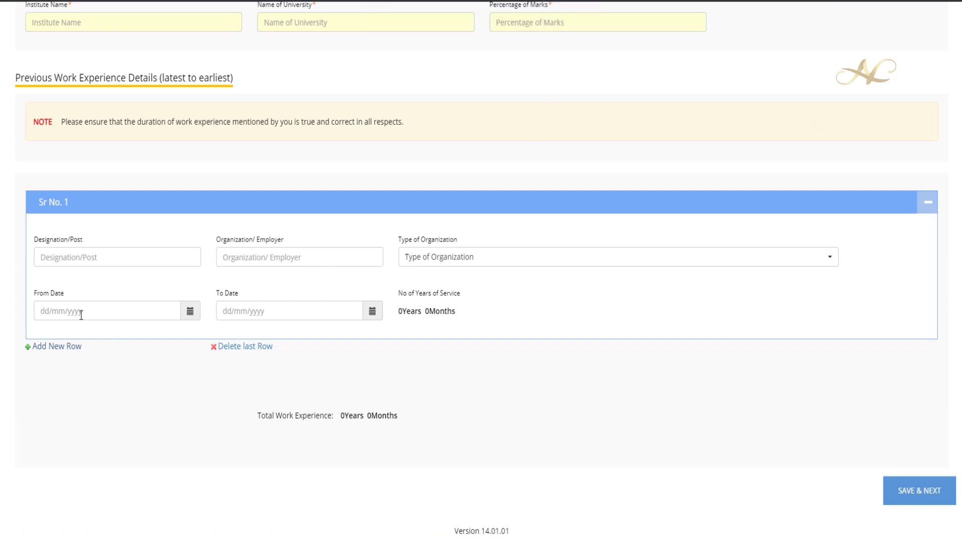
left_click(50, 354)
left_click(248, 352)
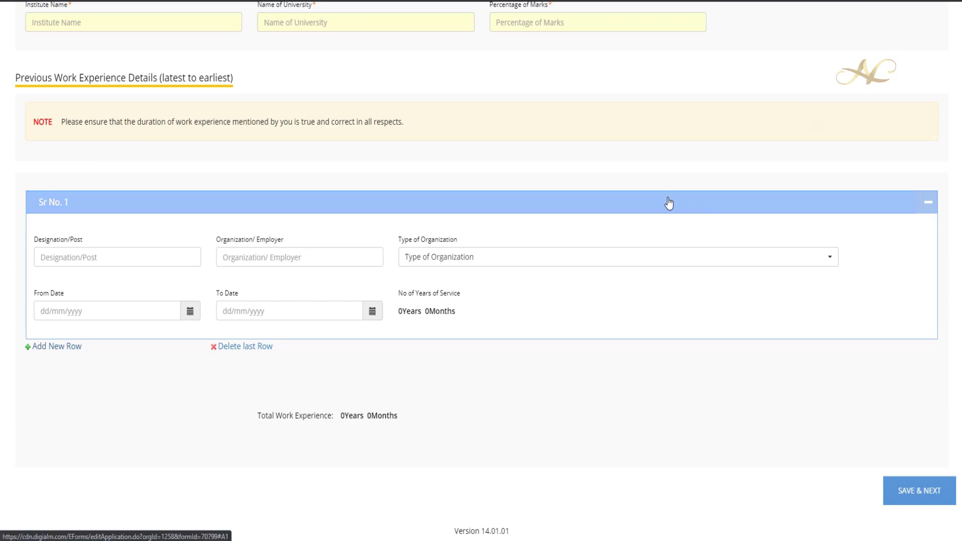
Save the qualification details and upload download.jpg as the recent passport size color photograph.
left_click(913, 500)
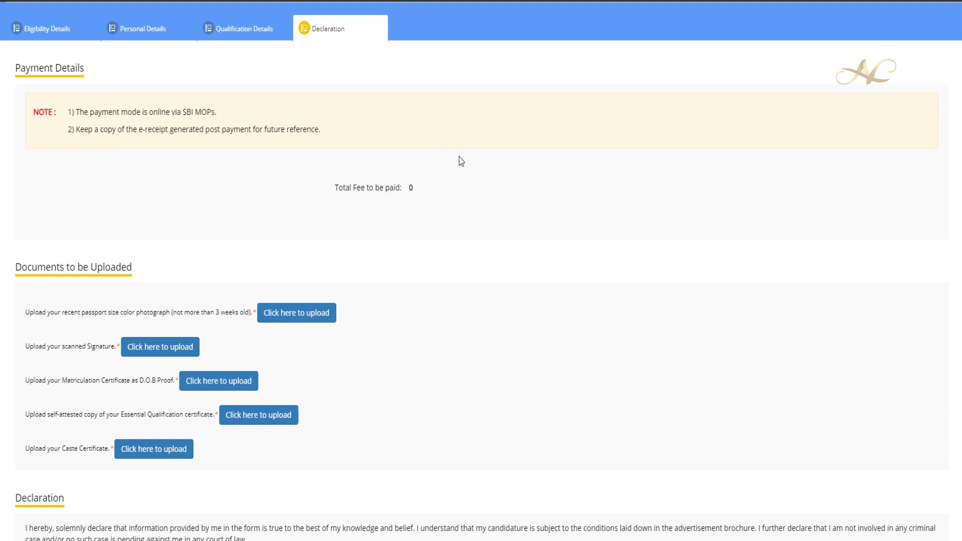
scroll(107, 225, "down", 1)
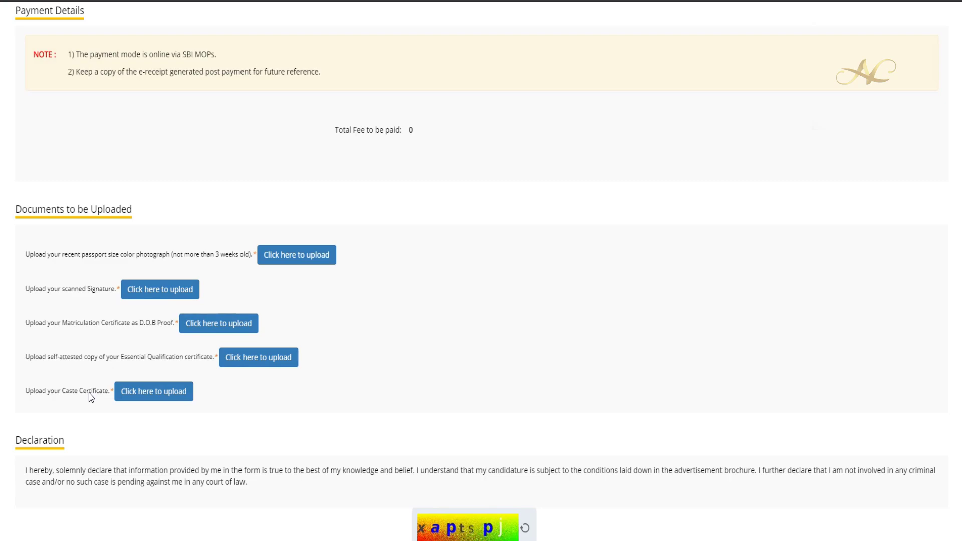
scroll(350, 333, "down", 2)
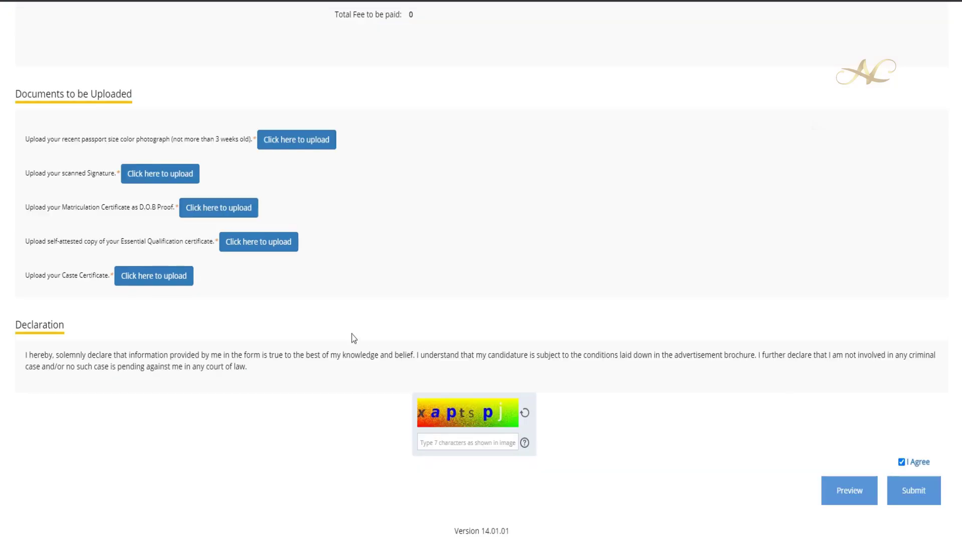
left_click(293, 147)
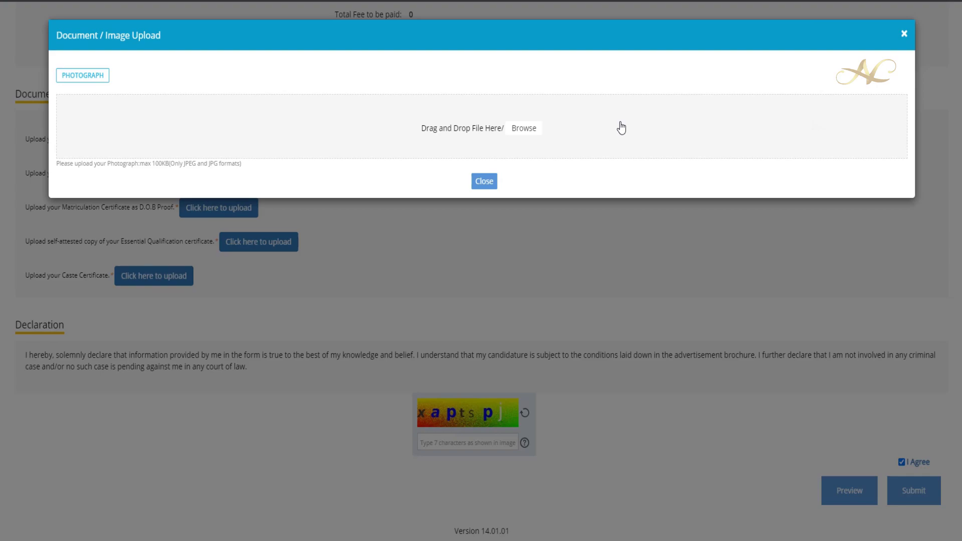
left_click(524, 129)
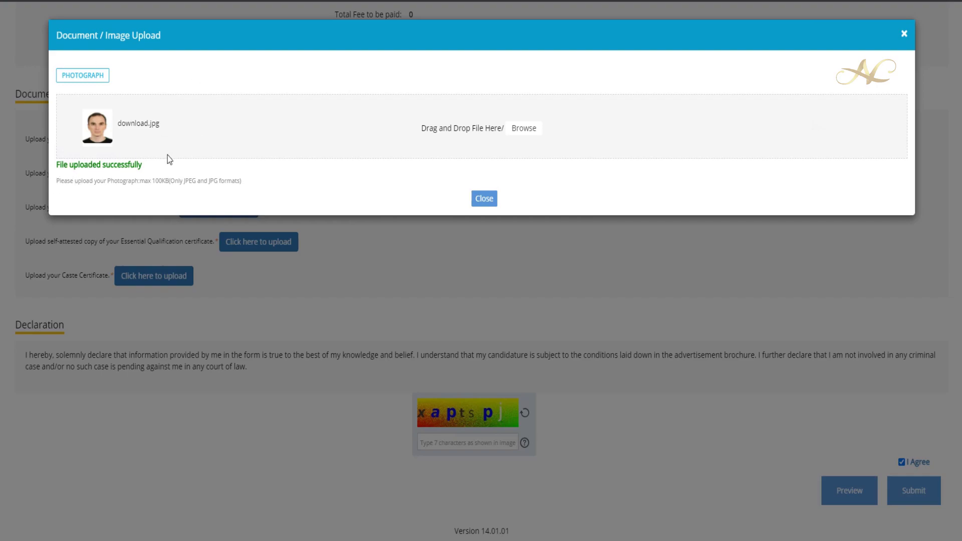
left_click(492, 202)
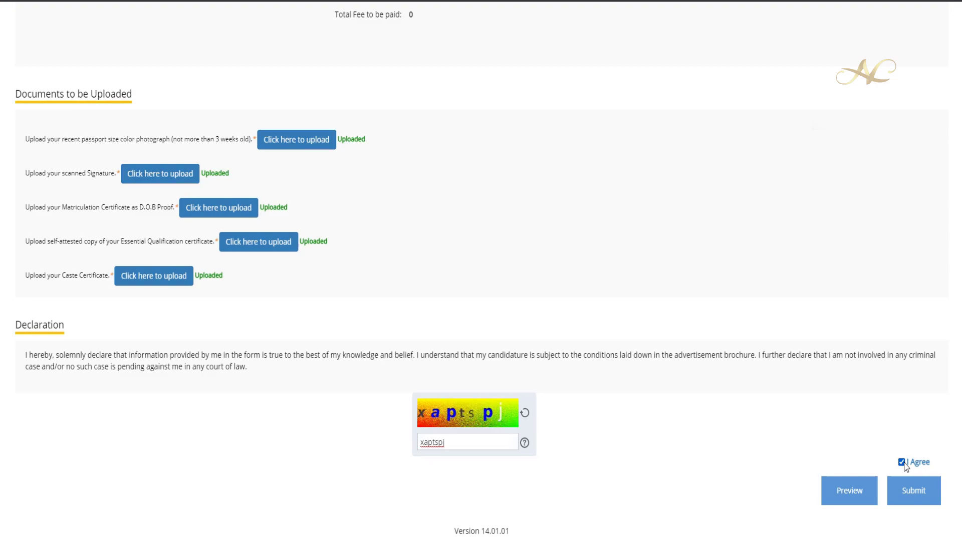
Preview the completed application, check it from the personal details to the declaration, and close the preview.
left_click(855, 499)
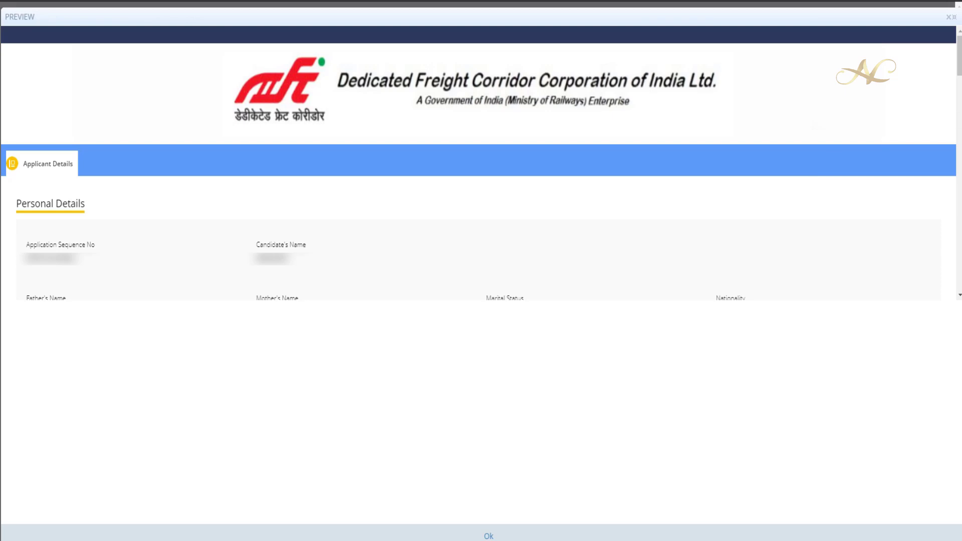
scroll(811, 173, "down", 1)
scroll(481, 165, "up", 1)
scroll(805, 190, "down", 10)
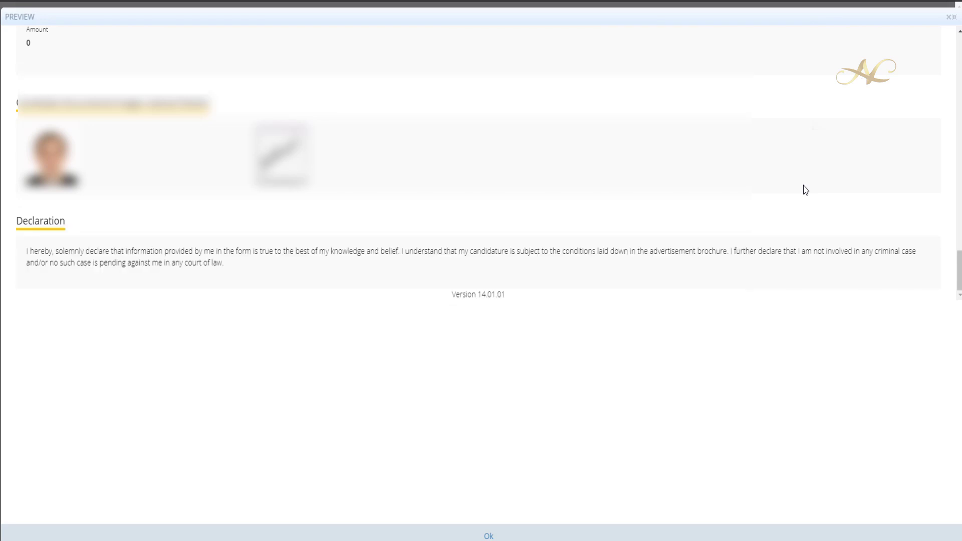
left_click(489, 536)
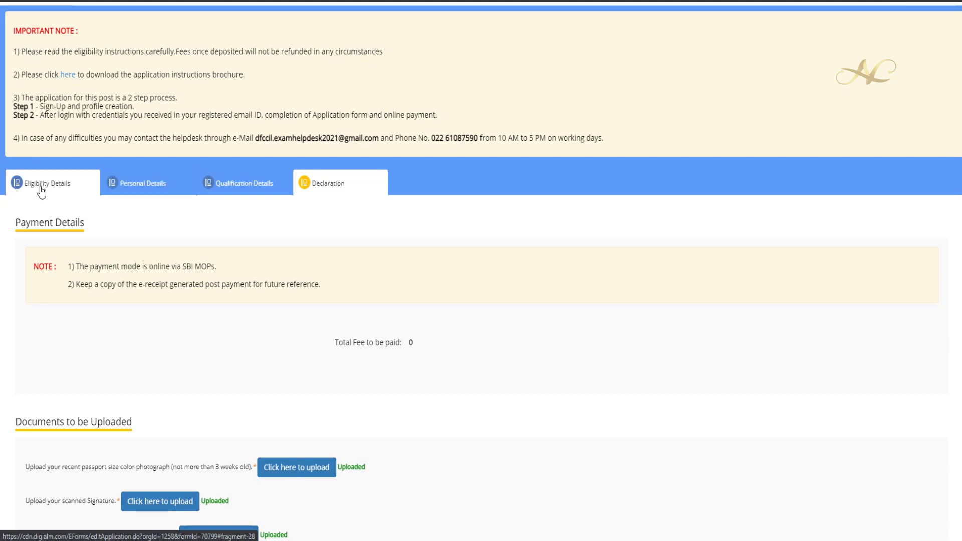
Submit the application form, confirm the submission, and close the instruction notice.
scroll(855, 230, "down", 6)
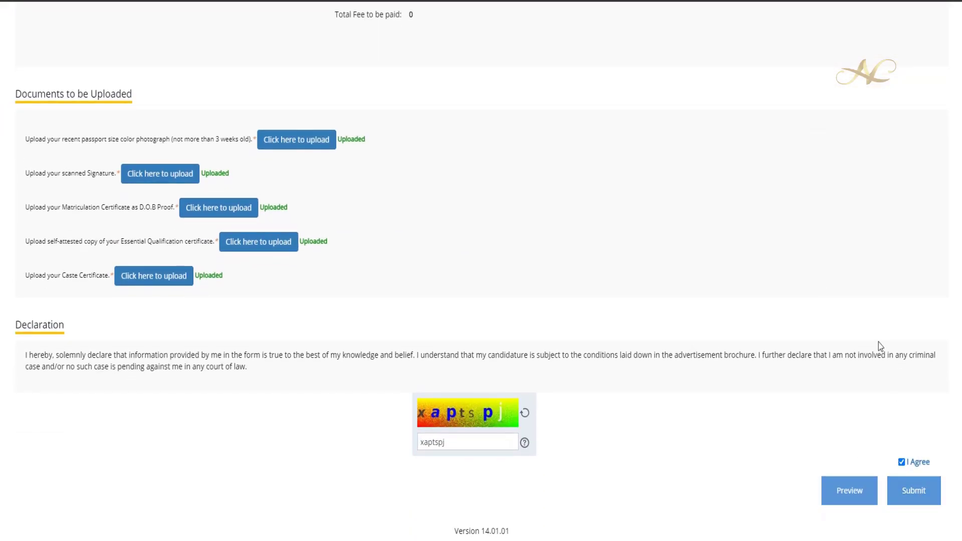
left_click(914, 490)
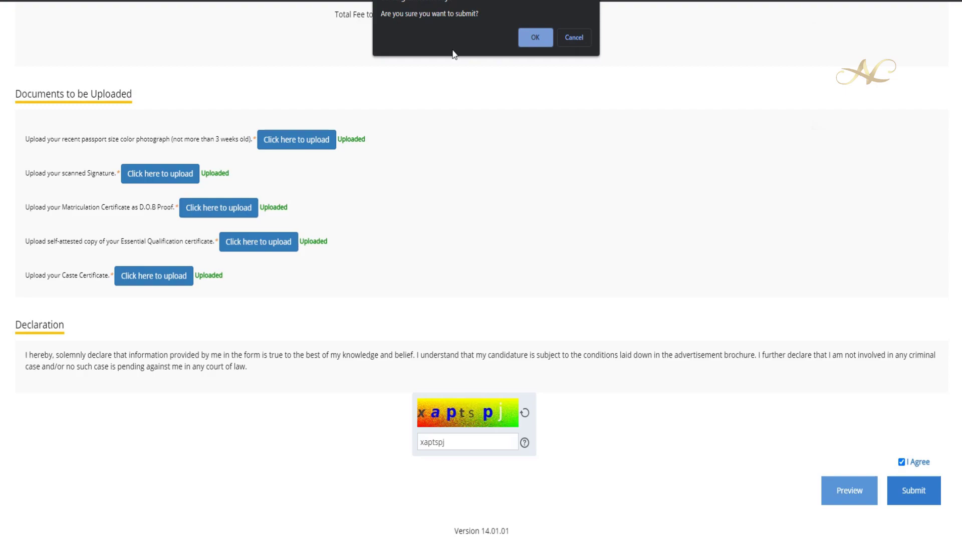
left_click(535, 38)
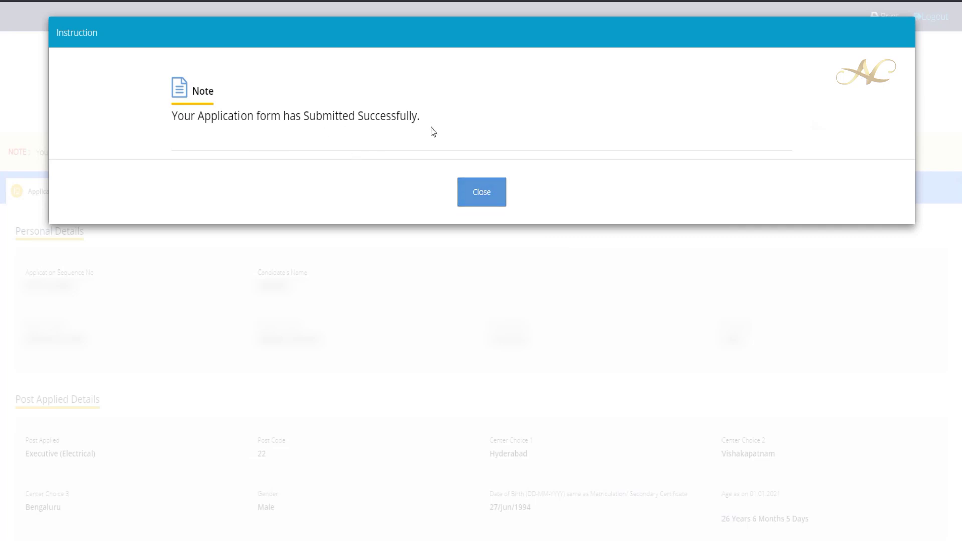
left_click(484, 200)
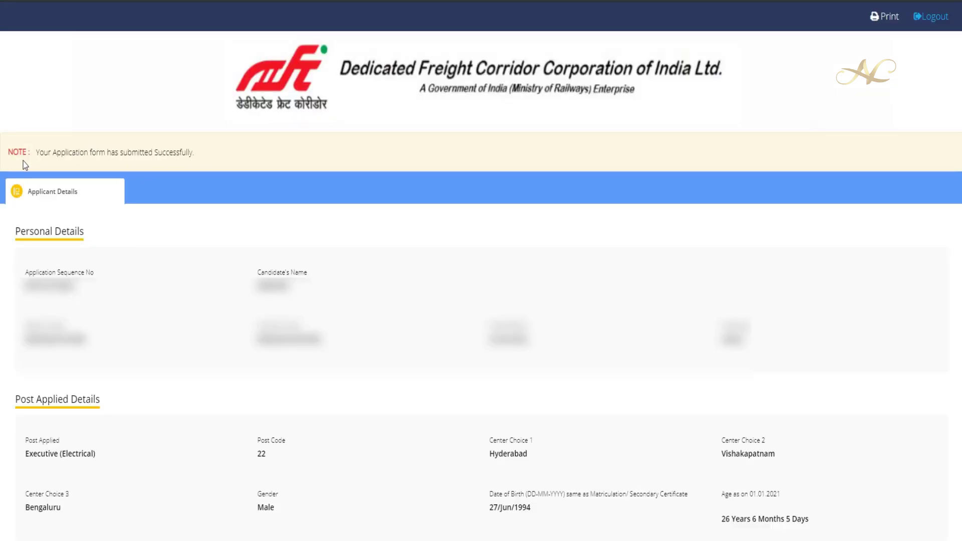